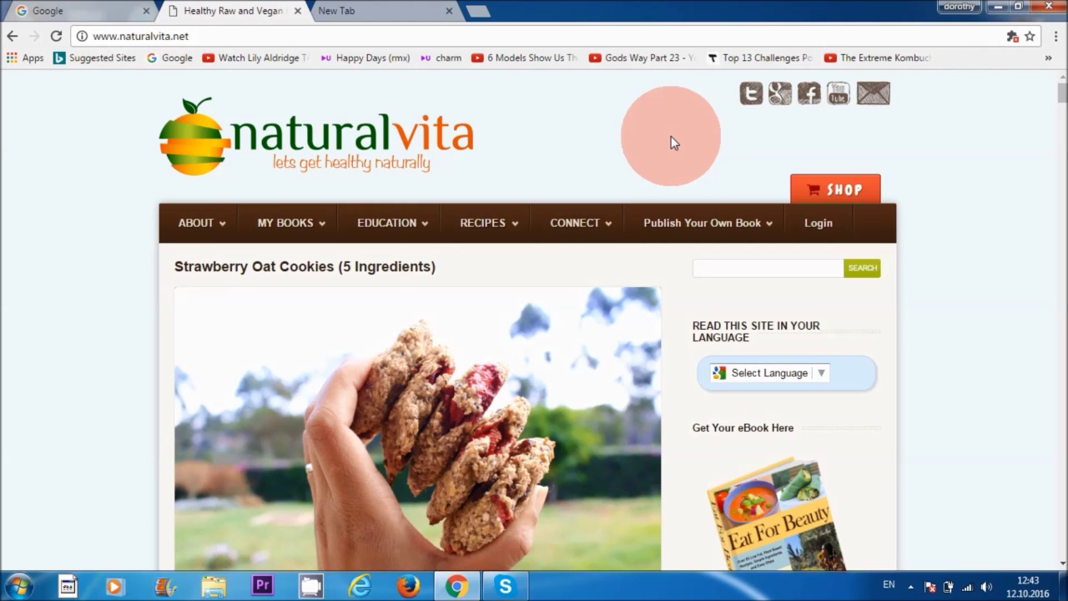
# Look over the naturalvita.net home page, including its latest posts and the eBook section.
pyautogui.scroll(-1, 676, 164)
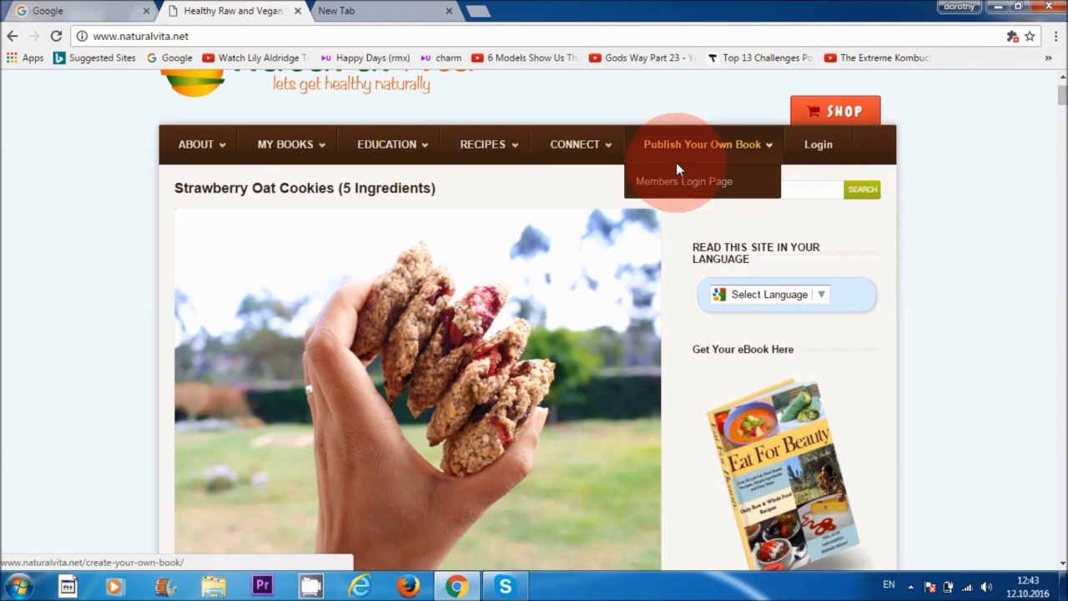
pyautogui.scroll(1, 676, 162)
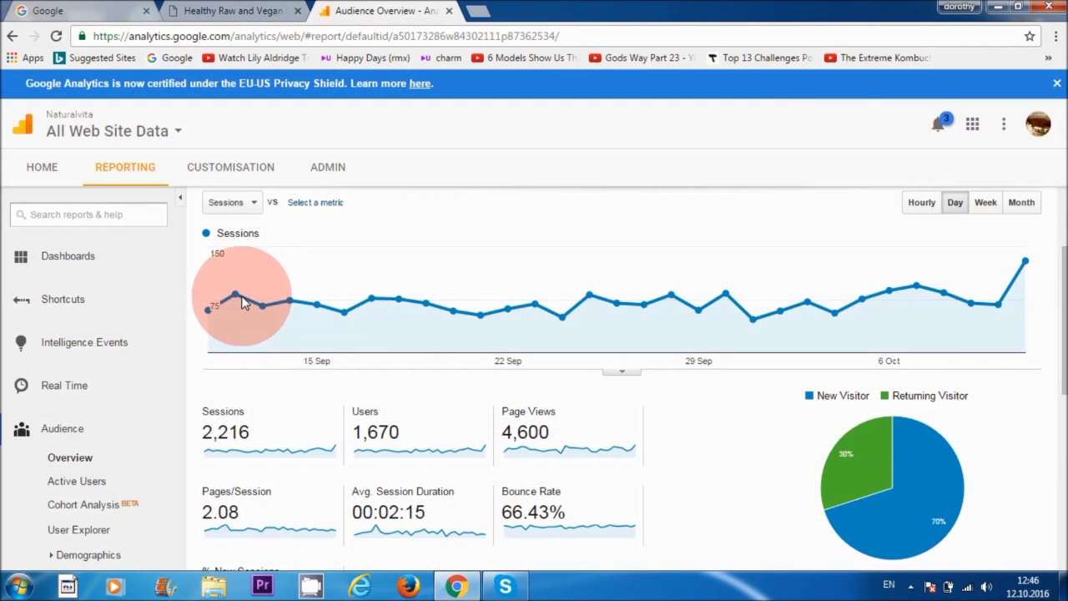
pyautogui.moveTo(266, 308)
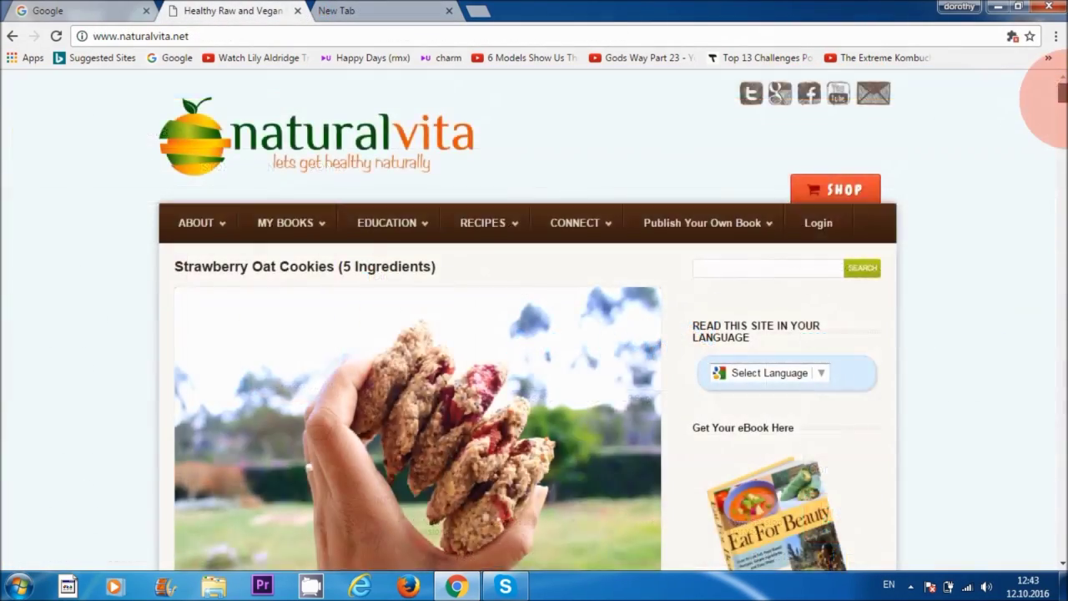
pyautogui.scroll(-4, 1050, 112)
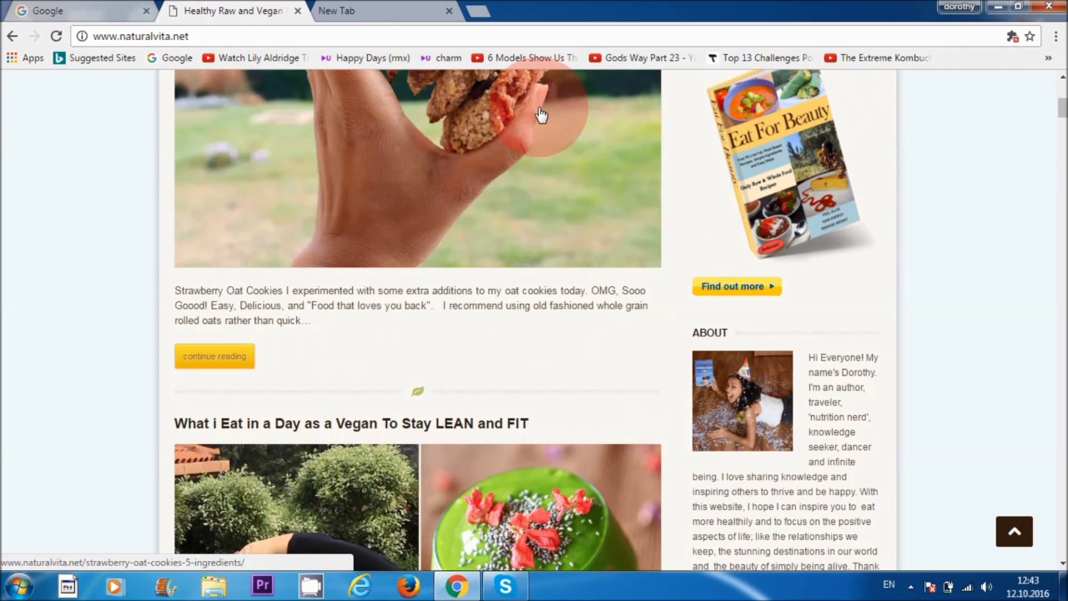
pyautogui.scroll(5, 1047, 144)
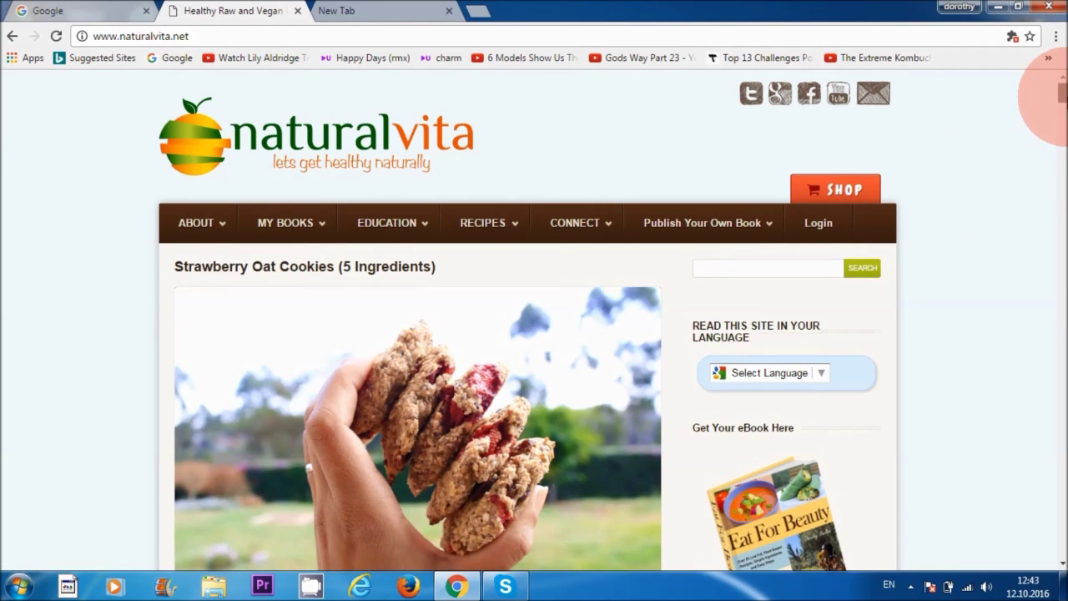
pyautogui.scroll(-3, 1049, 95)
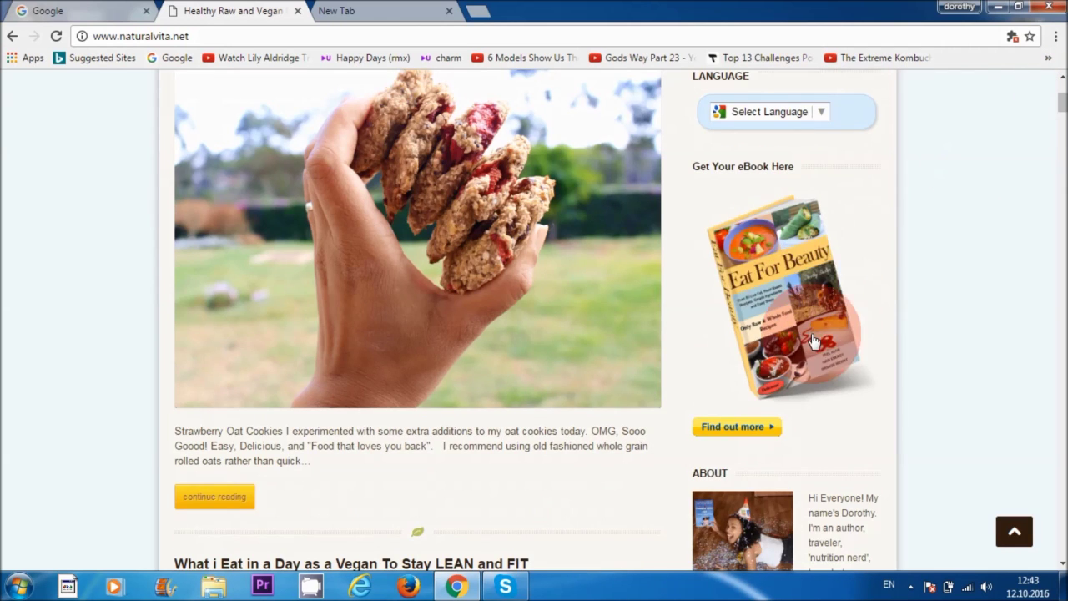
pyautogui.scroll(3, 1043, 121)
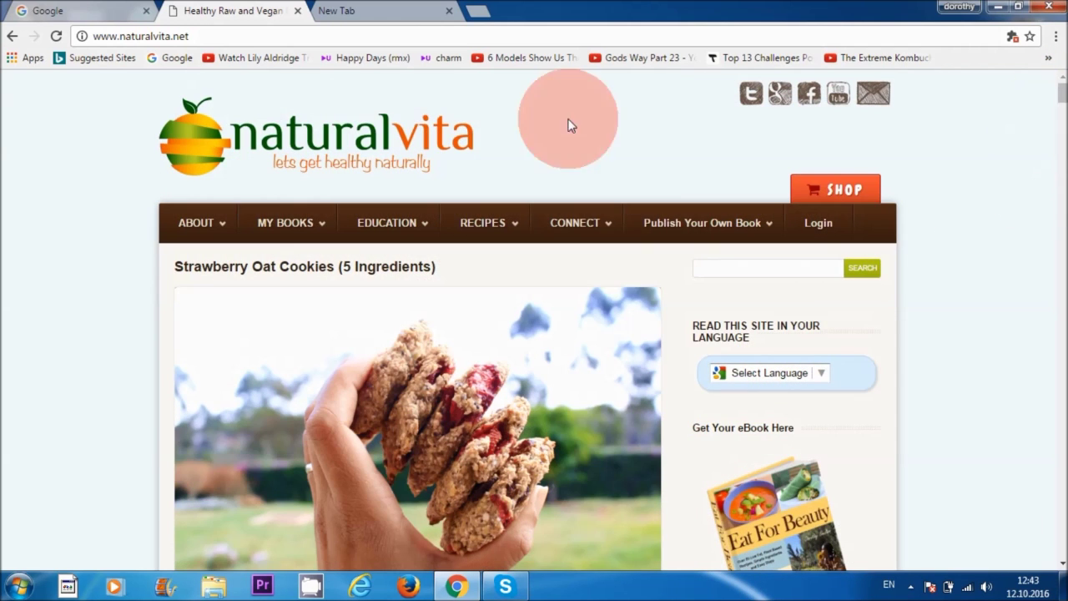
# Open Google in the empty browser tab and search for "analytics".
pyautogui.click(379, 16)
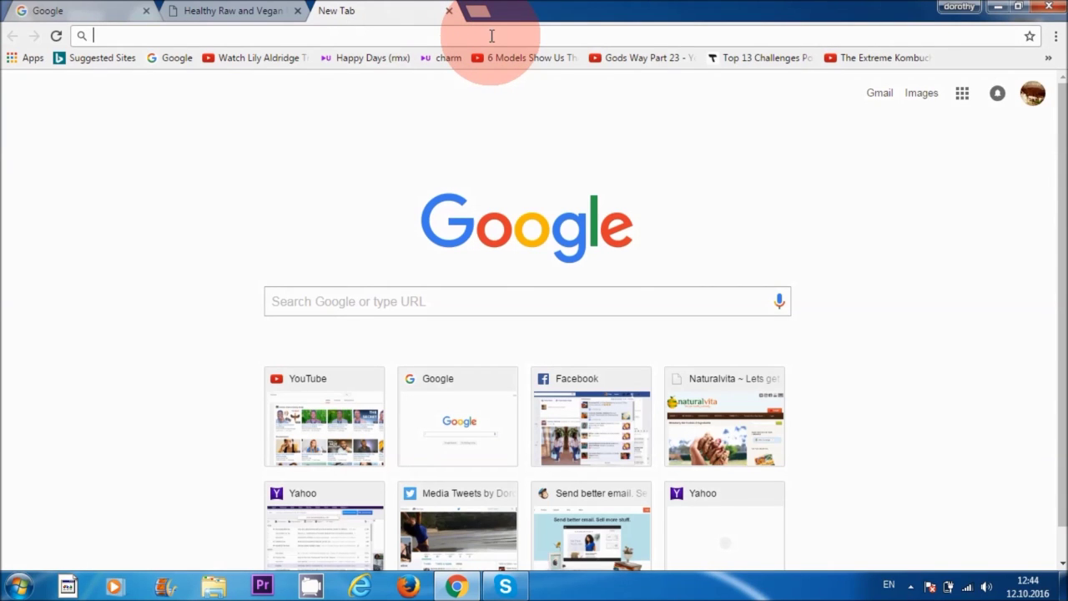
pyautogui.write('goo')
pyautogui.press('Return')
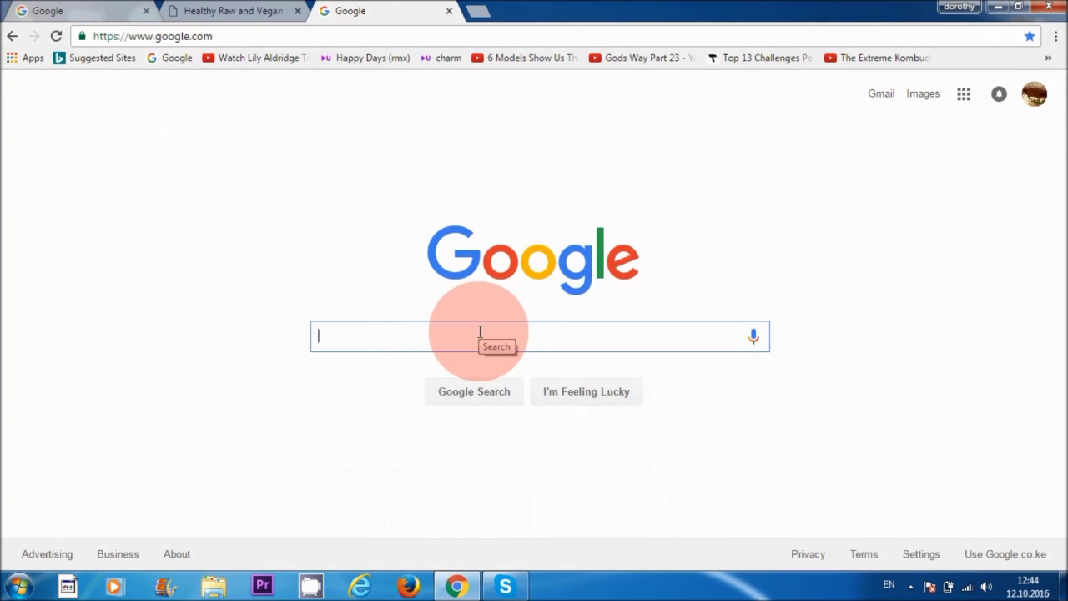
pyautogui.write('analytics')
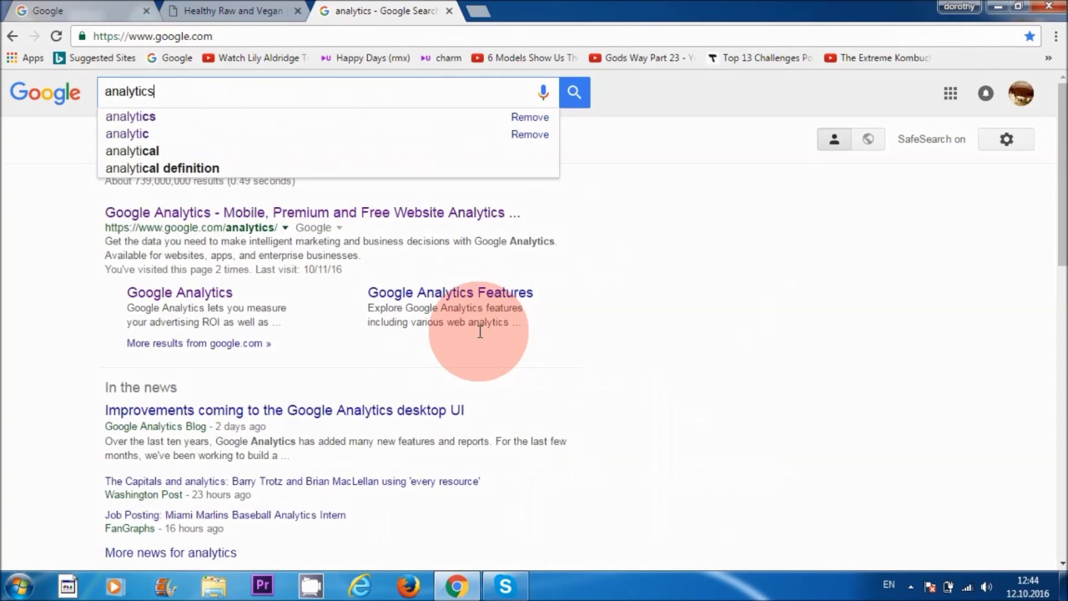
pyautogui.press('Return')
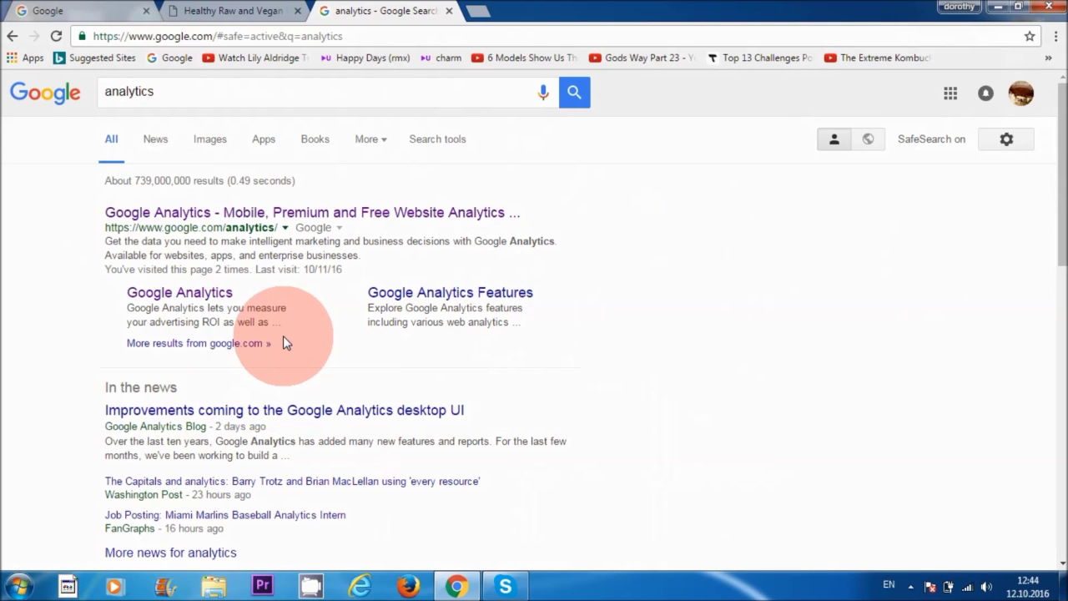
# Open Google Analytics from the search results and show the All Web Site Data report of the Naturalvita property.
pyautogui.click(178, 296)
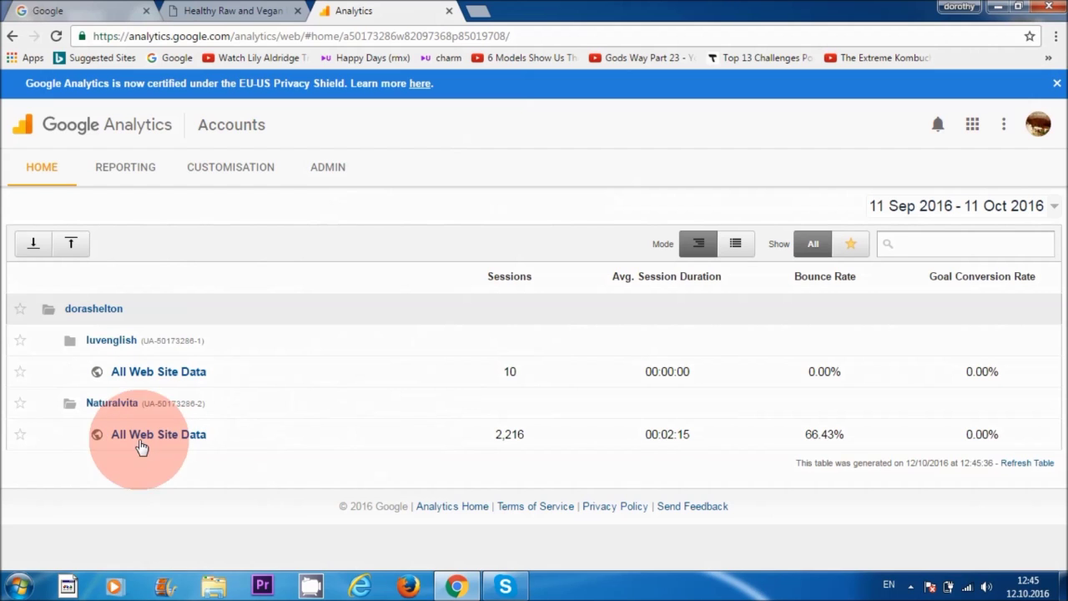
pyautogui.click(171, 439)
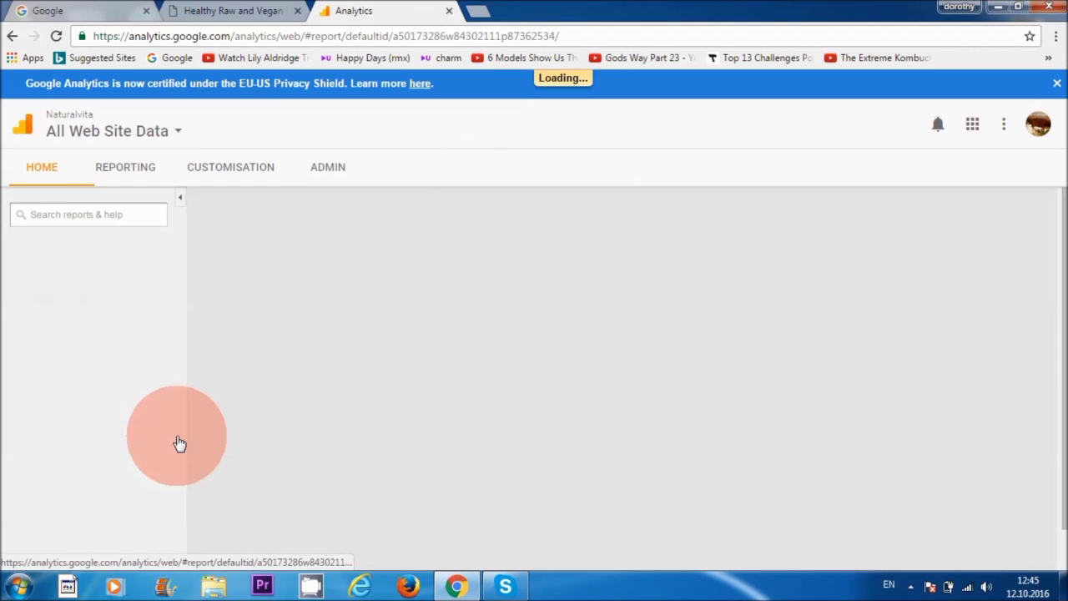
pyautogui.click(234, 11)
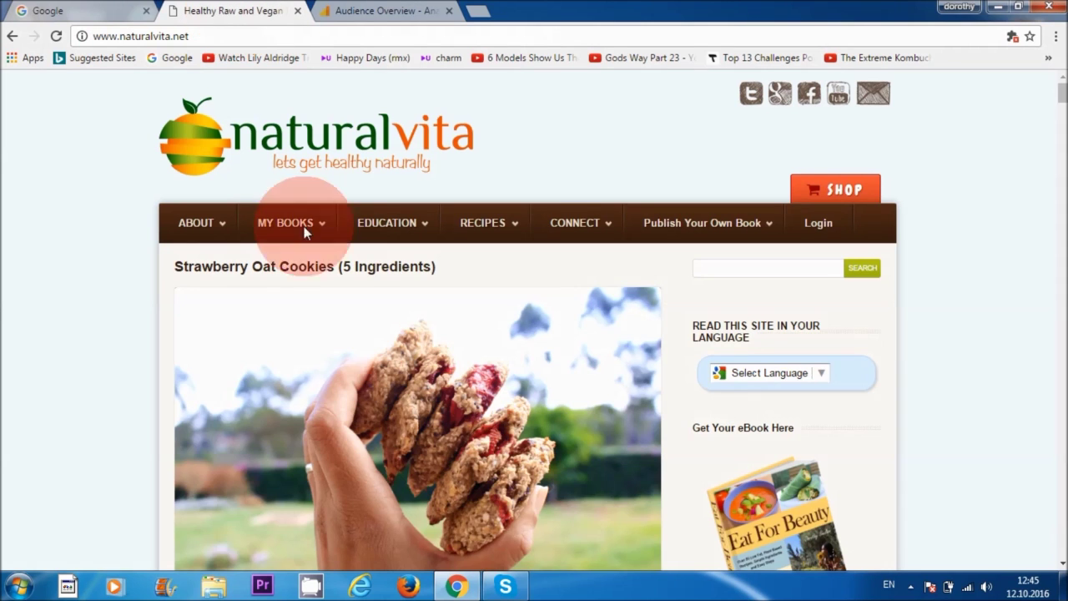
pyautogui.click(375, 12)
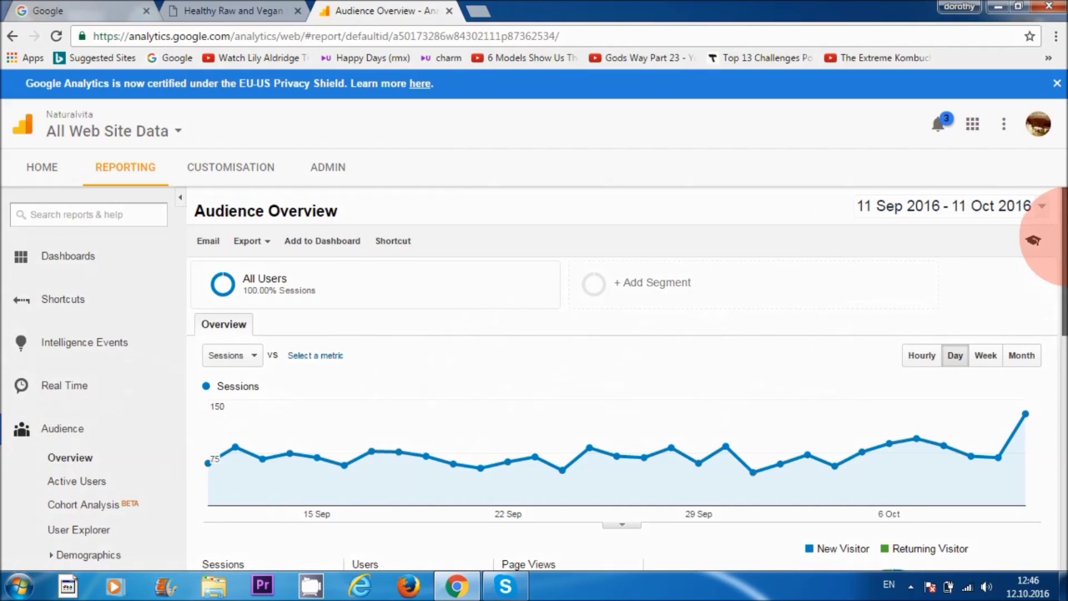
# Examine the daily Sessions chart in the Audience Overview, checking individual days along the line.
pyautogui.scroll(-2, 1033, 250)
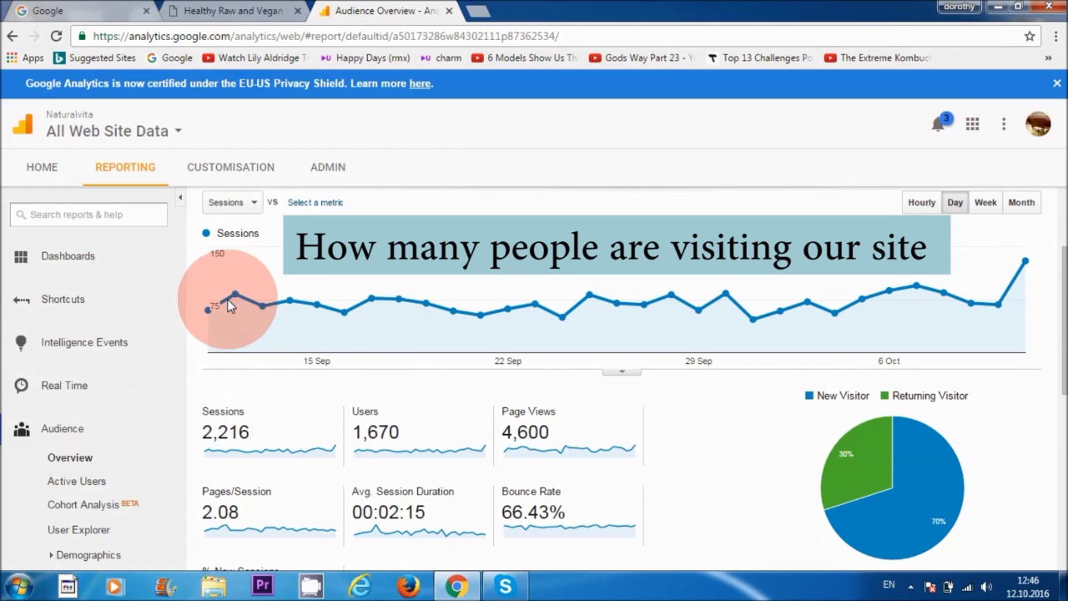
pyautogui.moveTo(237, 299)
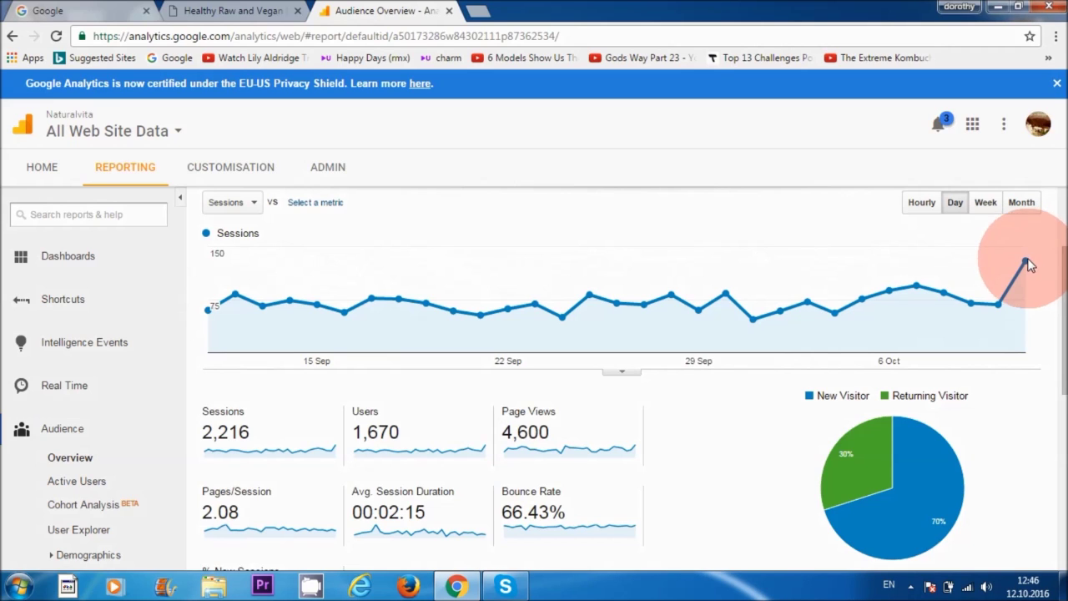
pyautogui.moveTo(1024, 265)
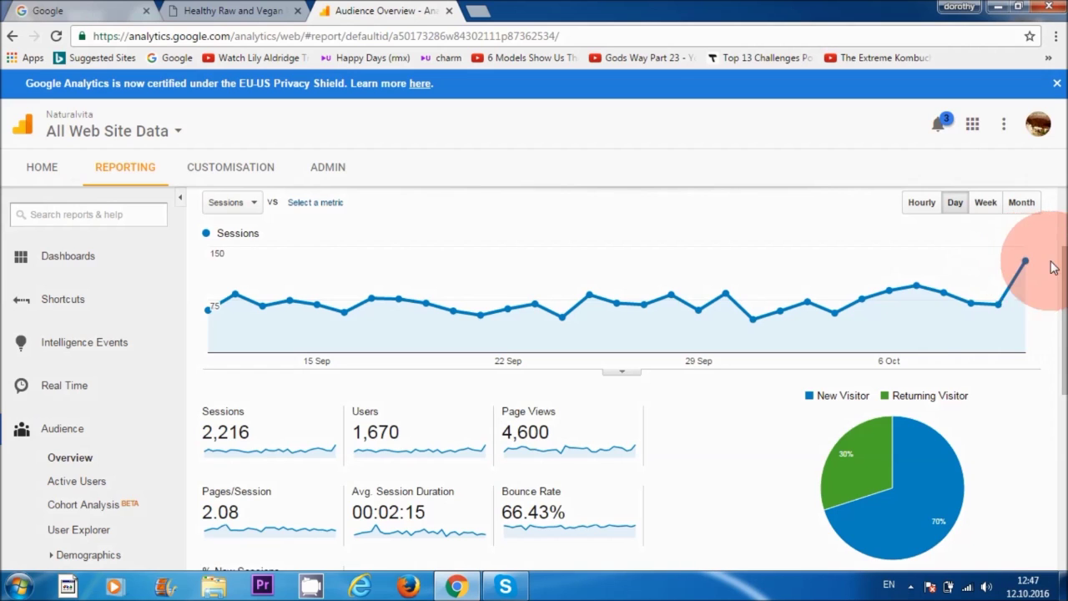
pyautogui.moveTo(843, 313)
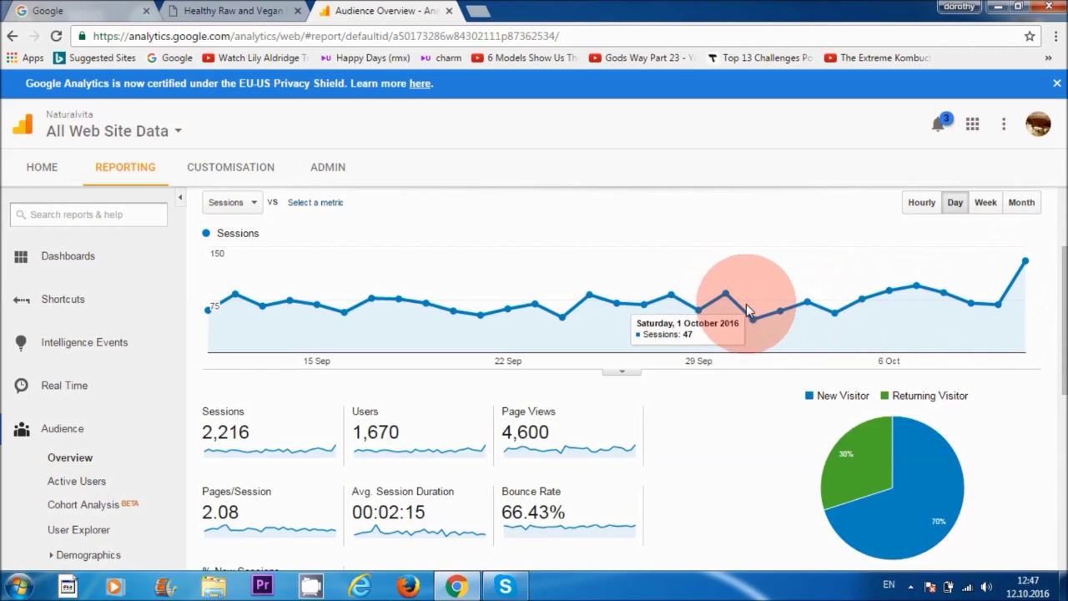
# Examine the New Visitor and Returning Visitor shares in the pie chart, and the Bounce Rate metric.
pyautogui.moveTo(1062, 284); pyautogui.dragTo(1062, 350)
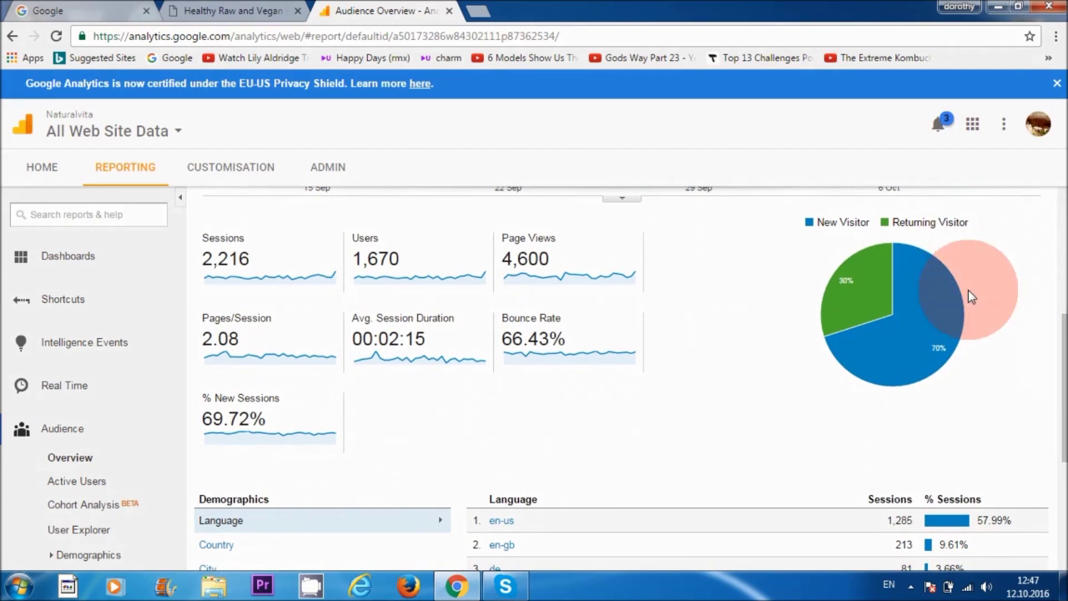
pyautogui.moveTo(984, 342)
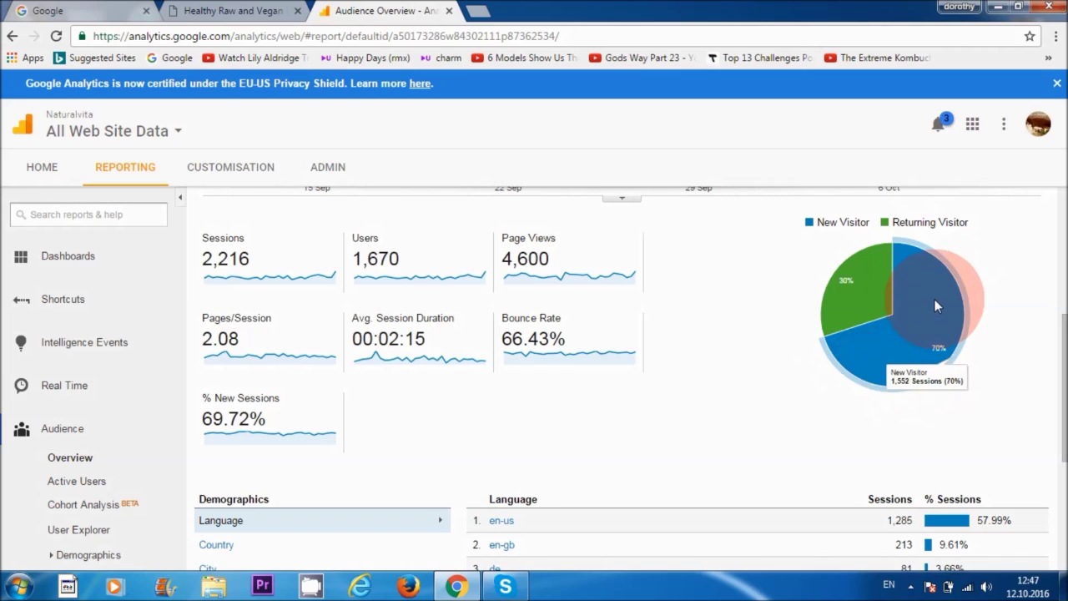
pyautogui.moveTo(874, 272)
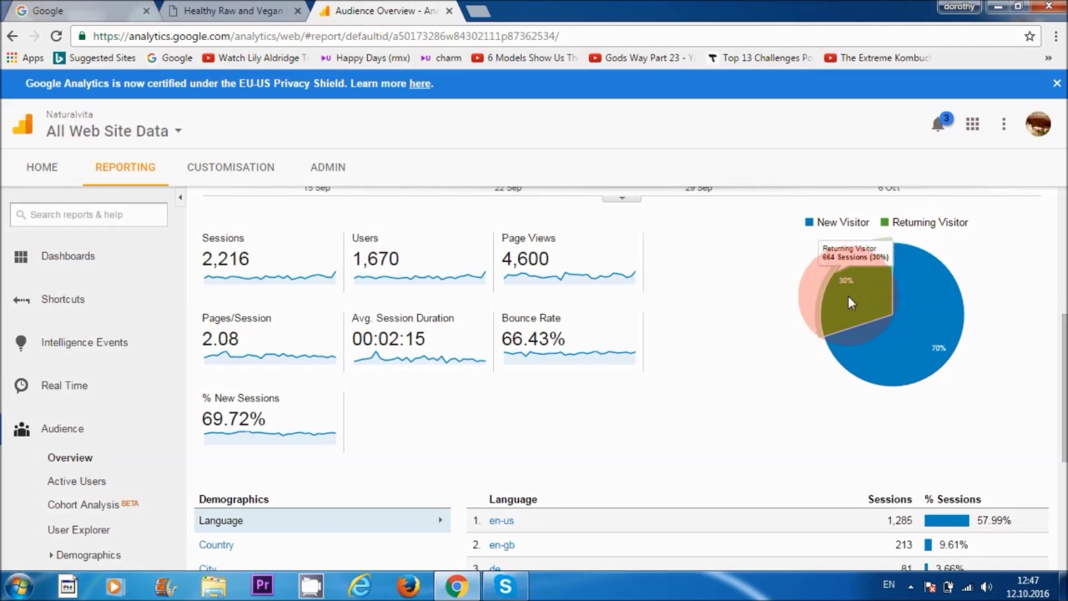
pyautogui.moveTo(928, 301)
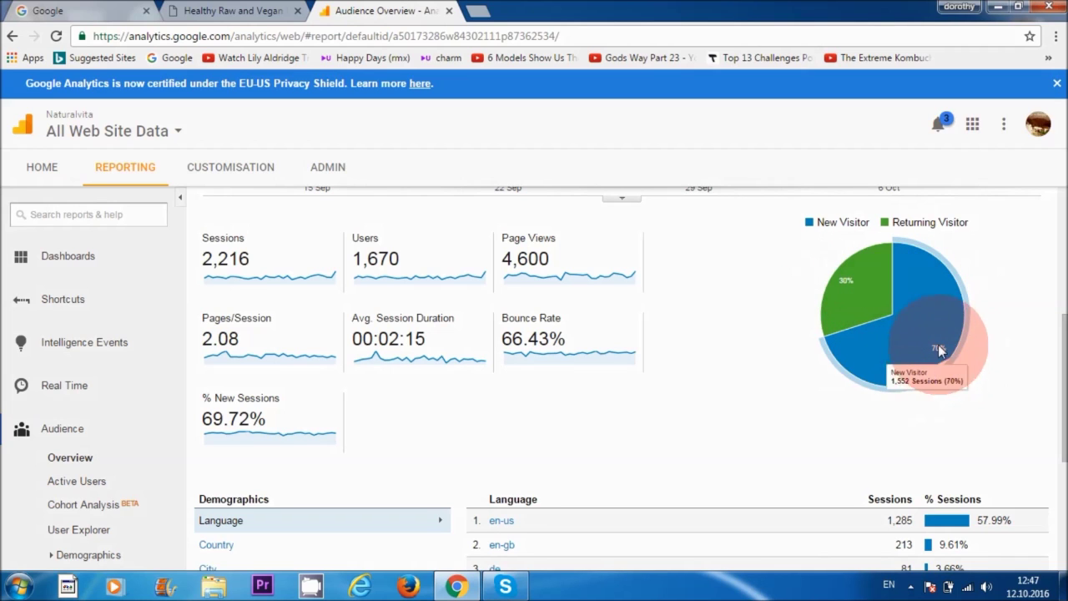
pyautogui.moveTo(845, 290)
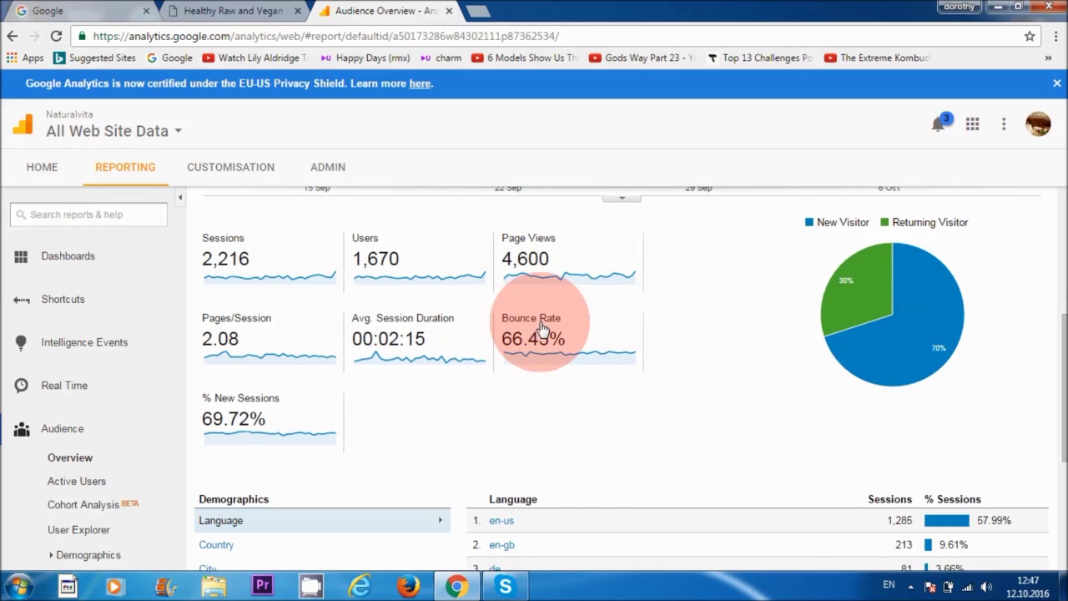
pyautogui.moveTo(524, 321)
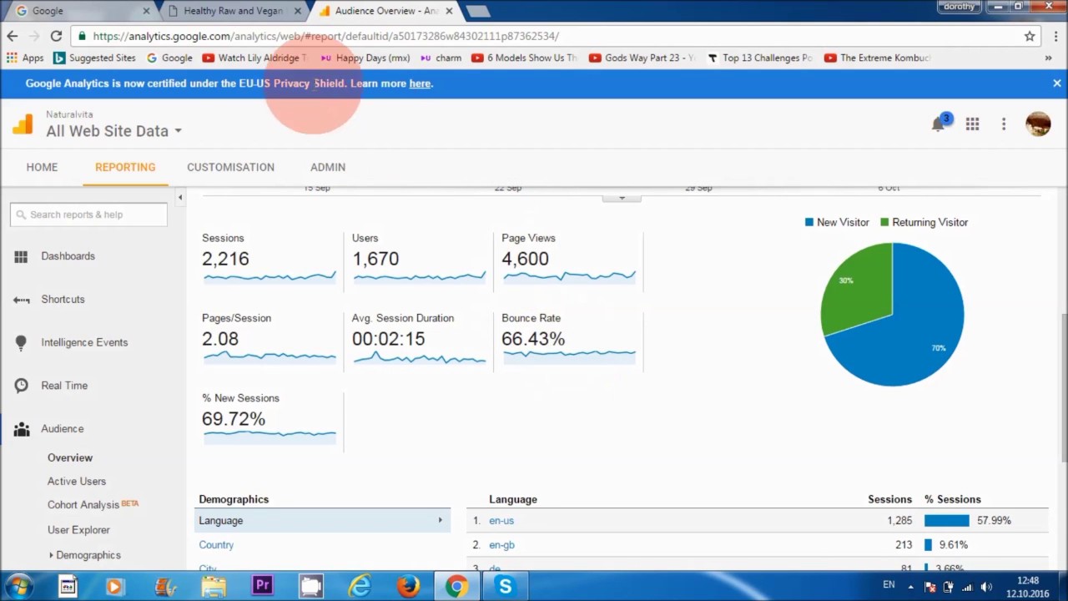
# Open the Strawberry Oat Cookies post on the Naturalvita site and look through the whole page.
pyautogui.click(243, 13)
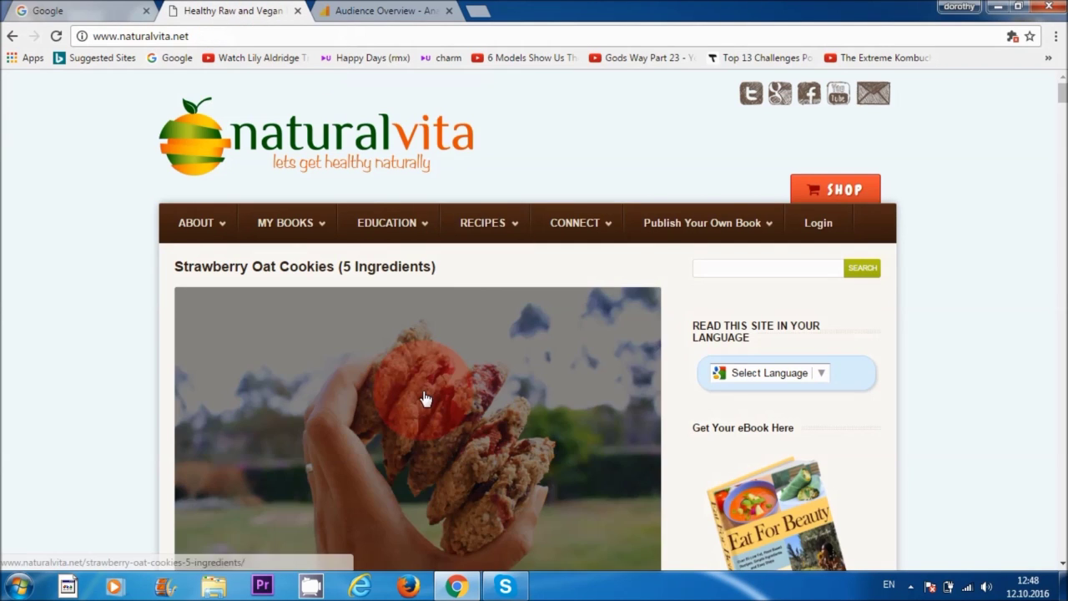
pyautogui.scroll(-1, 427, 349)
pyautogui.click(427, 349)
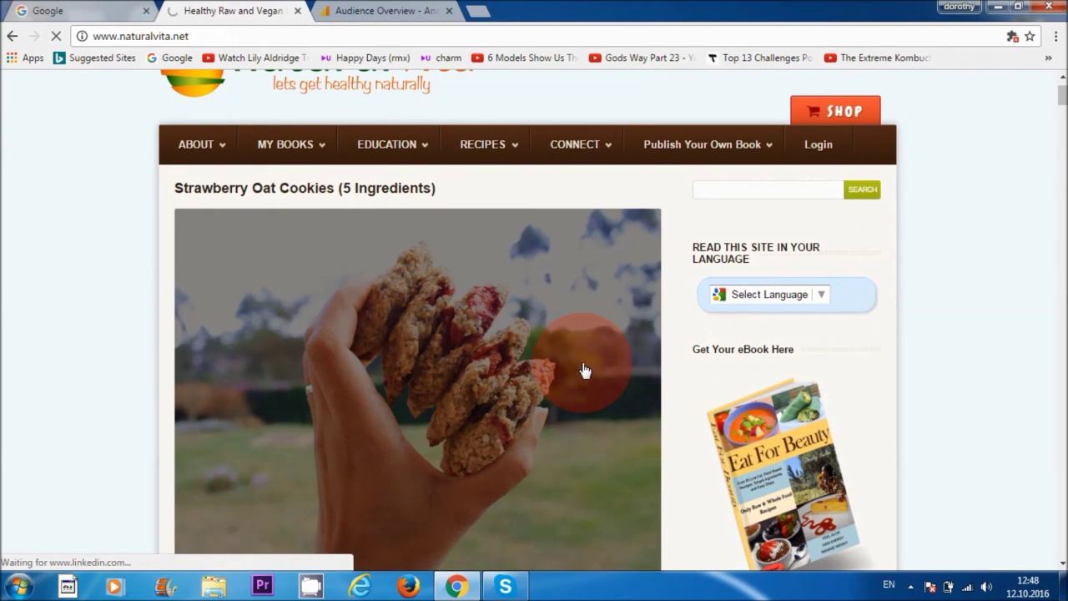
pyautogui.scroll(-3, 530, 415)
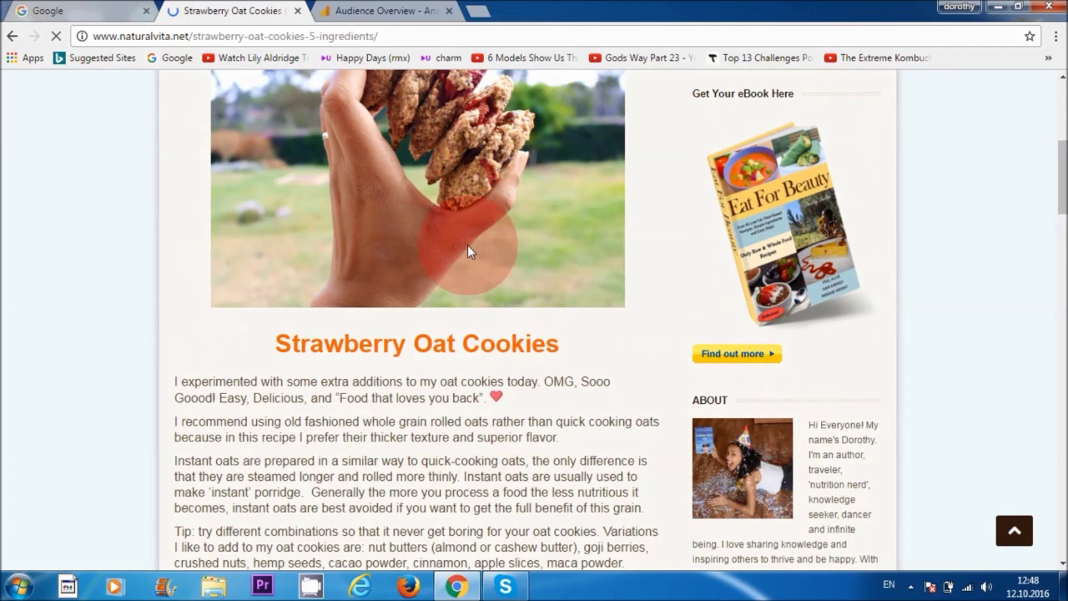
pyautogui.scroll(-5, 469, 249)
pyautogui.scroll(-3, 467, 244)
pyautogui.scroll(10, 468, 242)
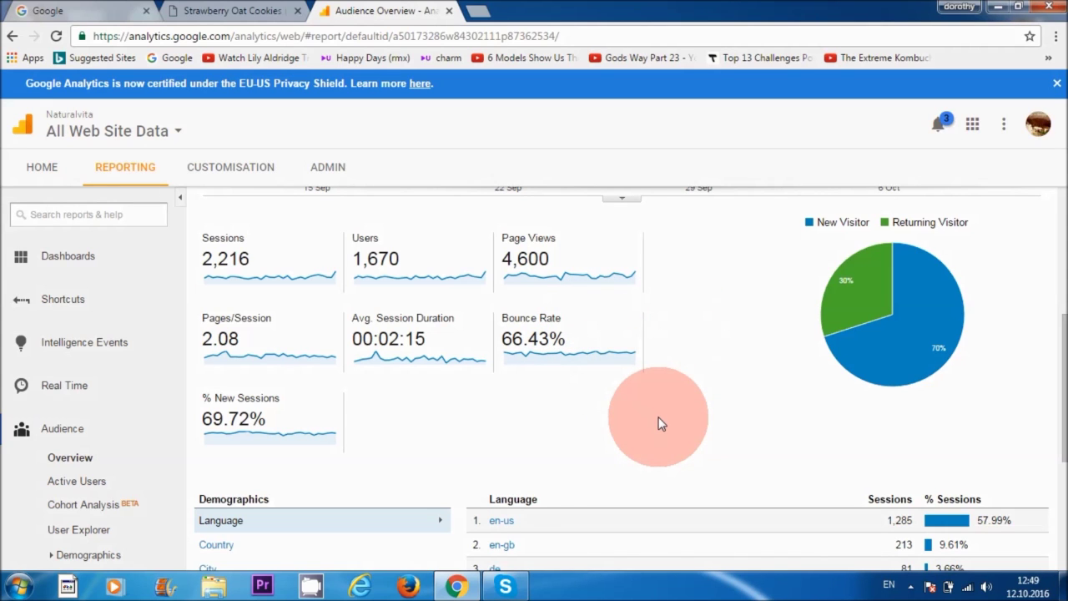
# Return to the Audience Overview and examine the Avg. Session Duration, % New Sessions and Page Views metrics.
pyautogui.moveTo(394, 330)
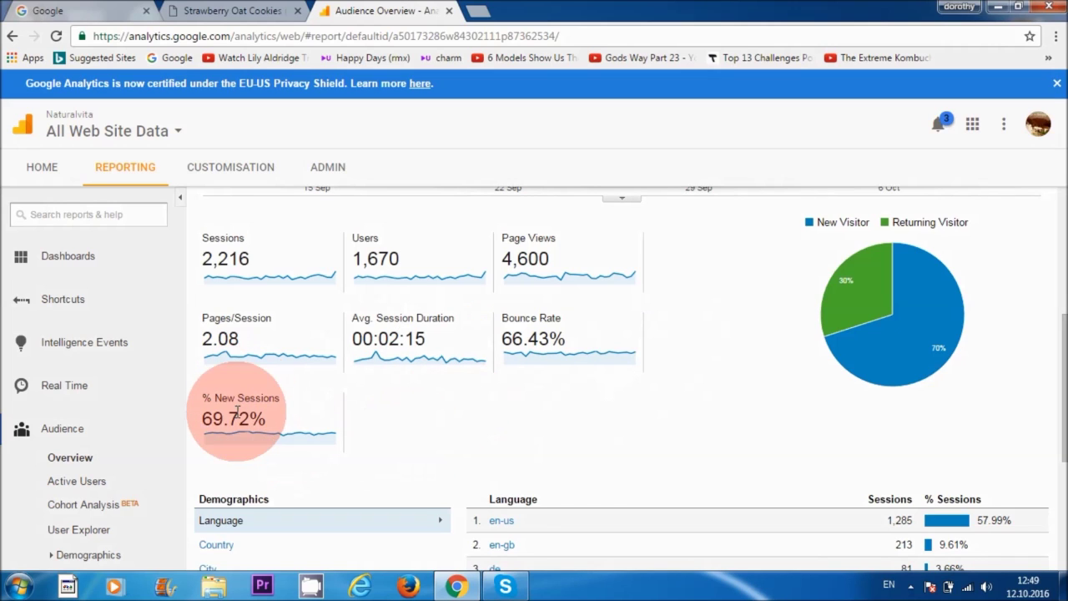
pyautogui.moveTo(248, 401)
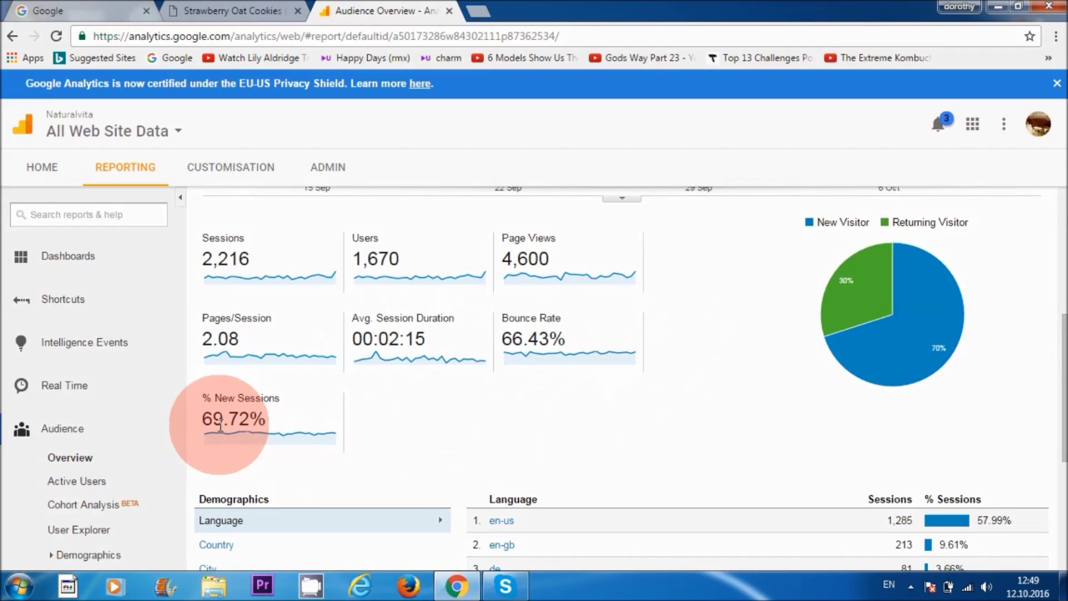
pyautogui.moveTo(551, 249)
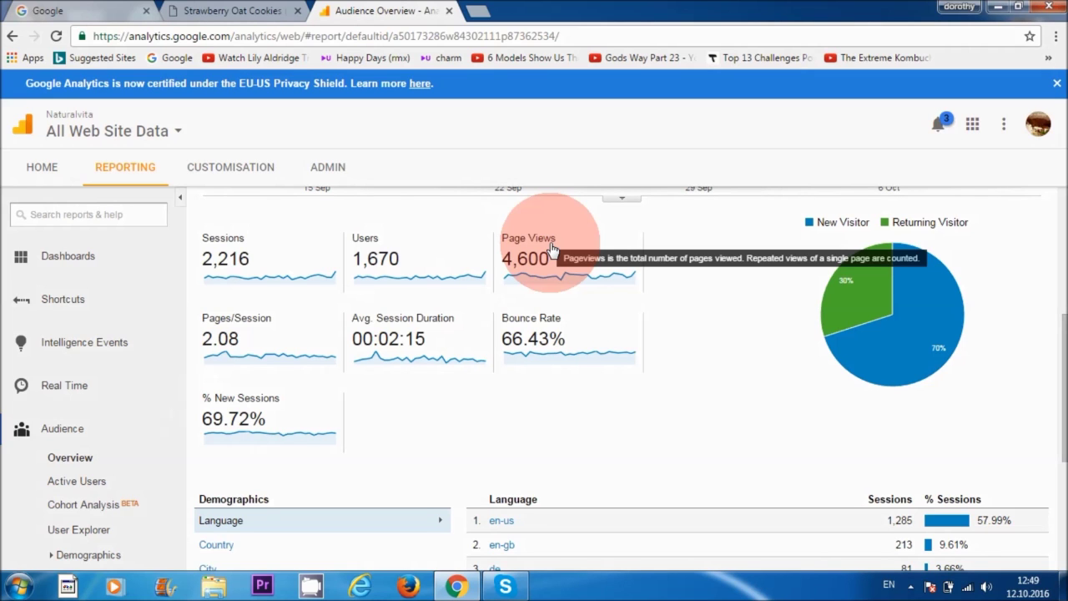
# Show the Audience Overview's demographic breakdown by Country instead of Language.
pyautogui.scroll(-4, 1043, 384)
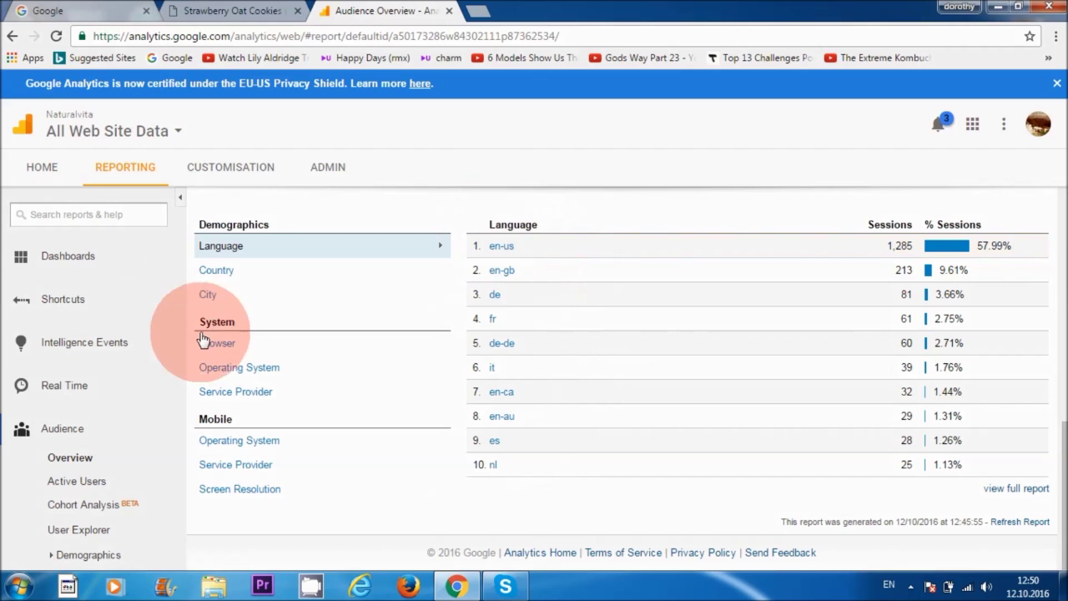
pyautogui.click(216, 271)
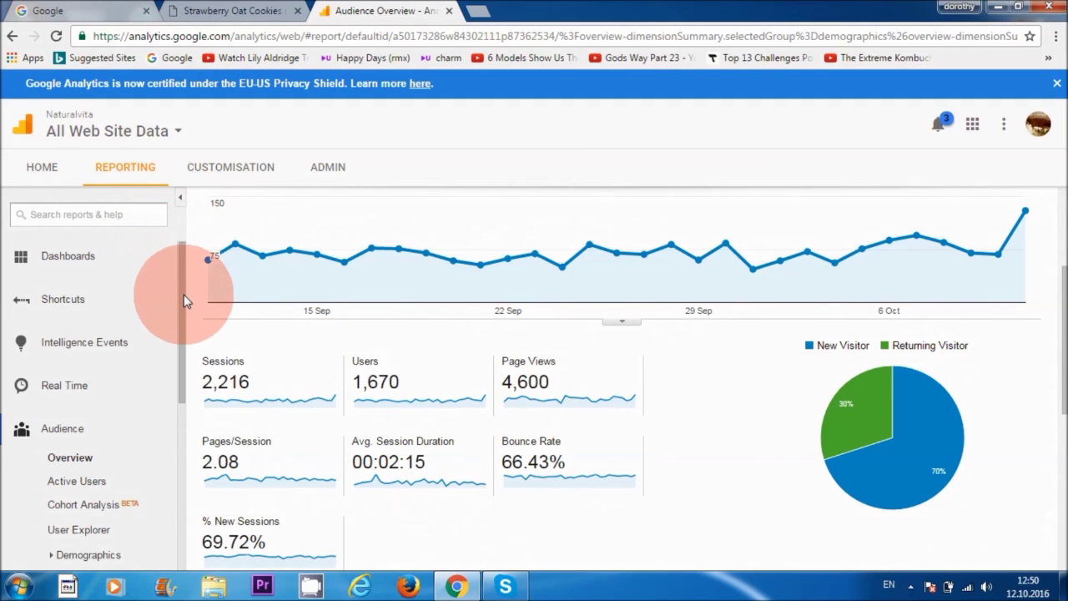
# Open the Acquisition Overview report and examine the Social share in the Top Channels pie chart.
pyautogui.moveTo(183, 298); pyautogui.dragTo(126, 473)
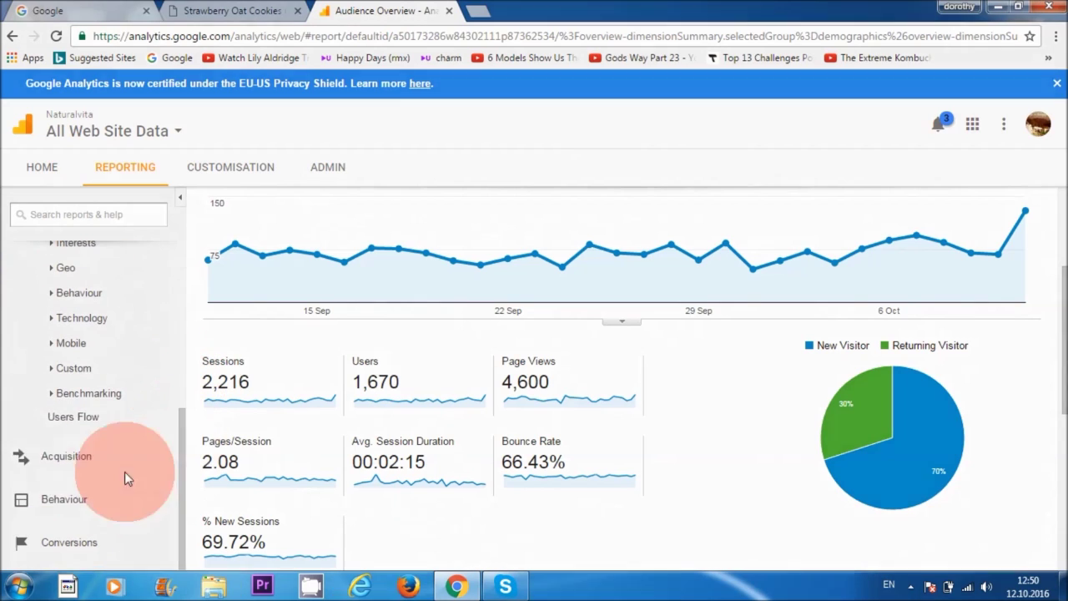
pyautogui.click(67, 464)
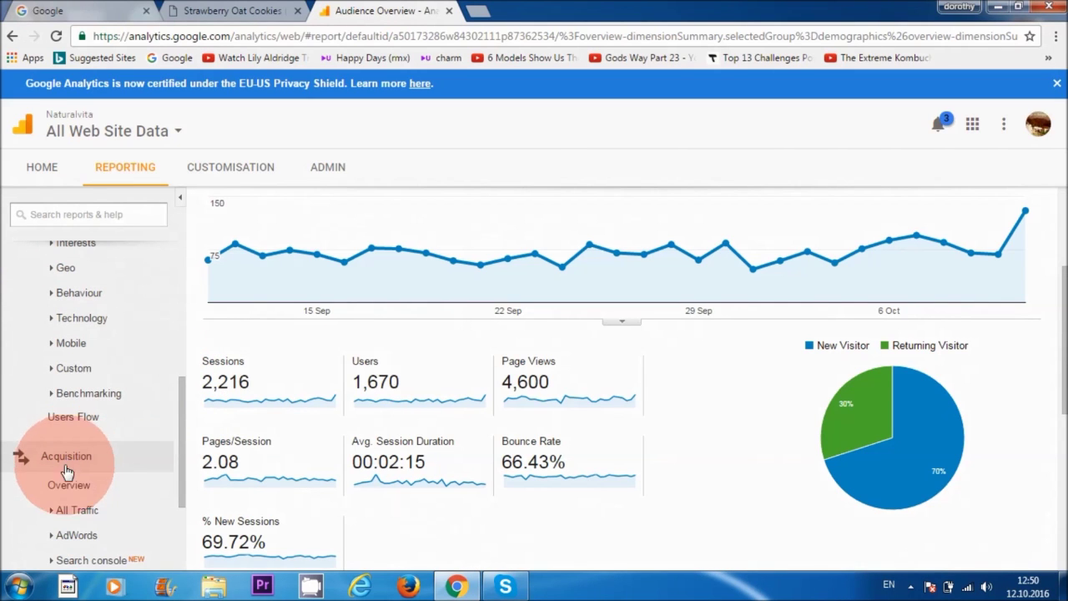
pyautogui.click(70, 487)
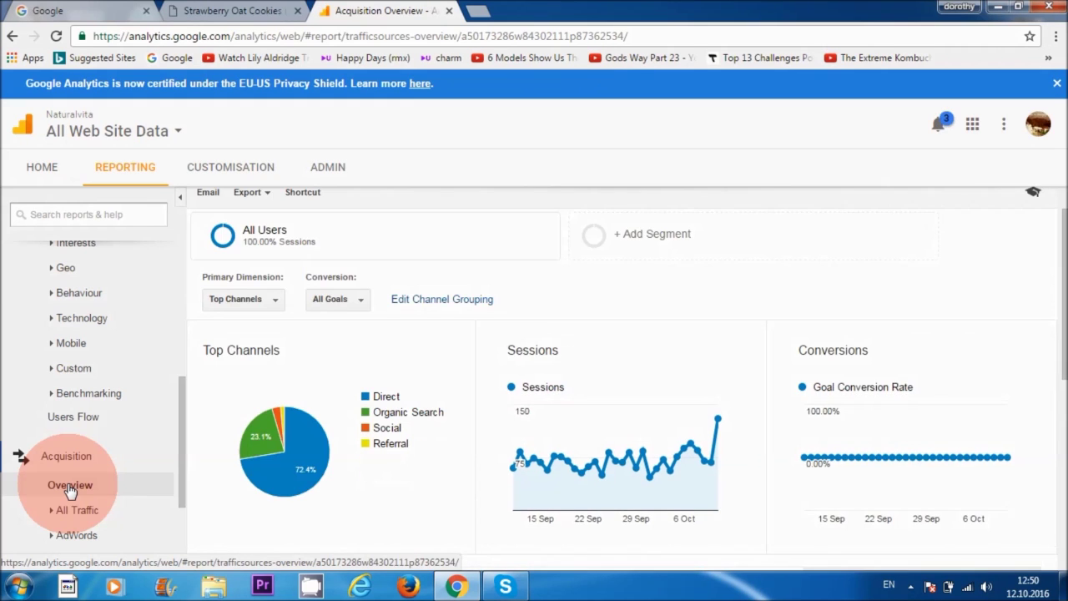
pyautogui.moveTo(1063, 271); pyautogui.dragTo(1052, 312)
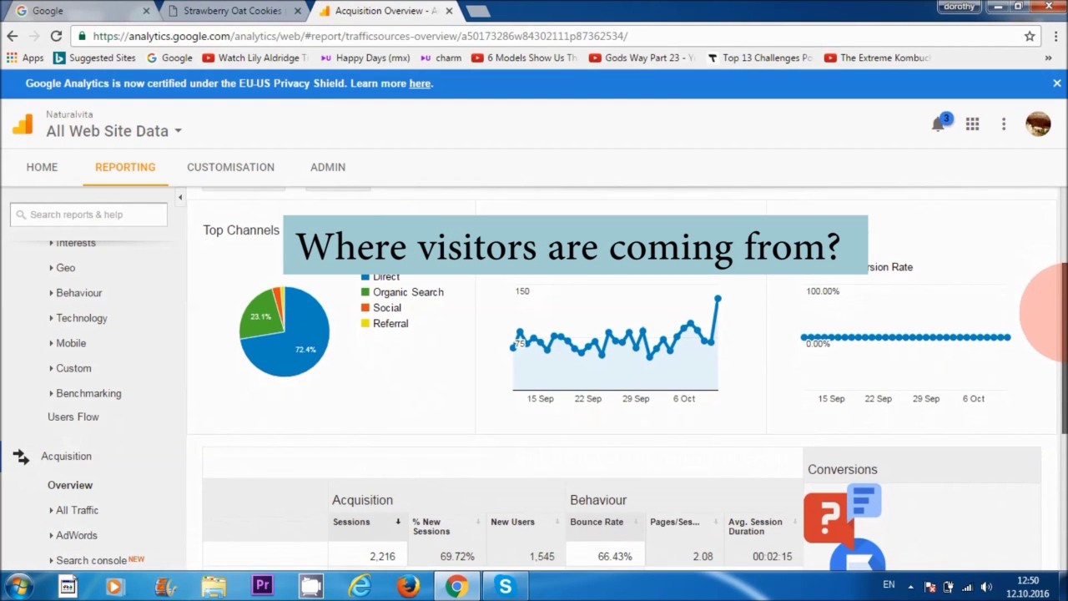
pyautogui.moveTo(322, 338)
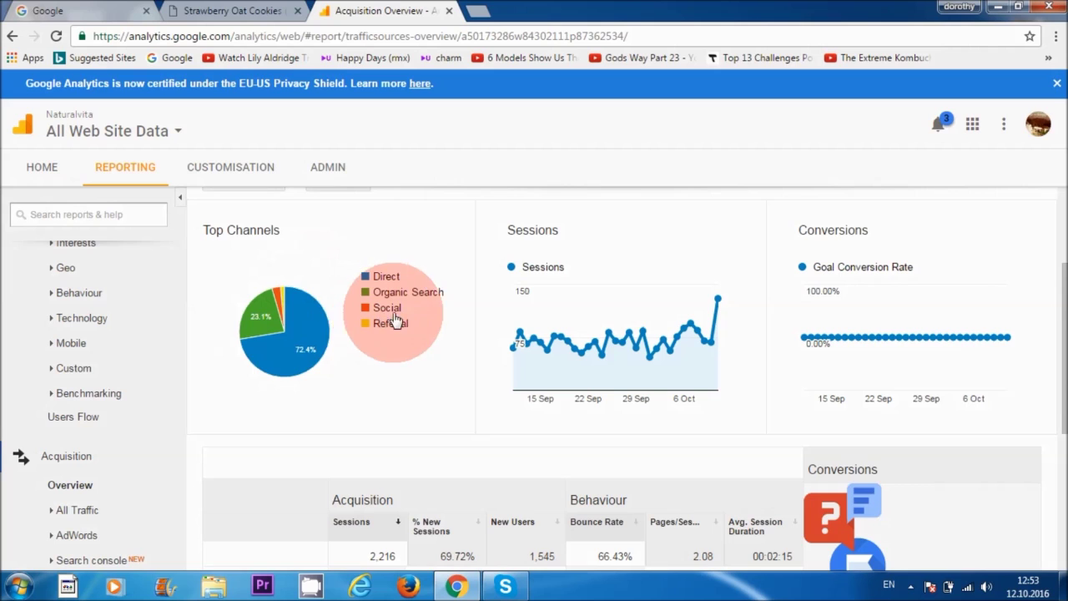
pyautogui.moveTo(277, 298)
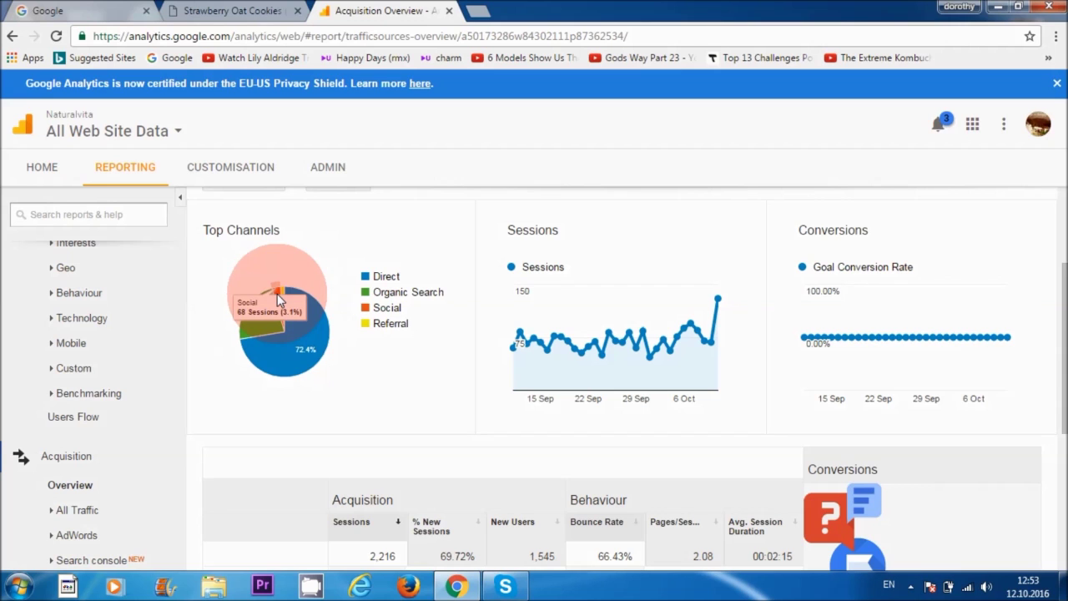
pyautogui.click(234, 10)
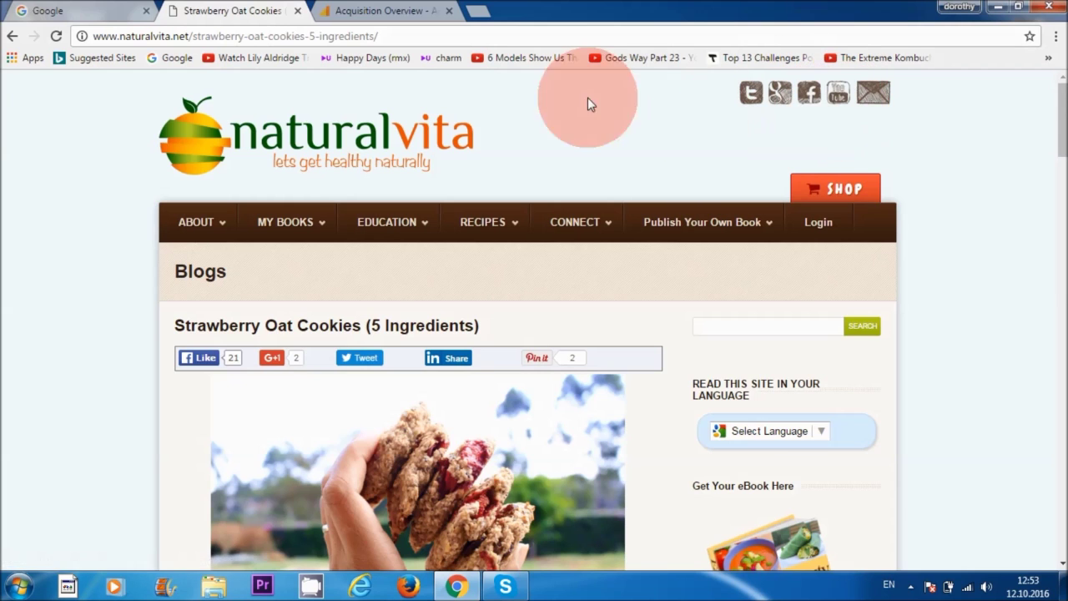
pyautogui.hotkey('ctrl', 'Tab')
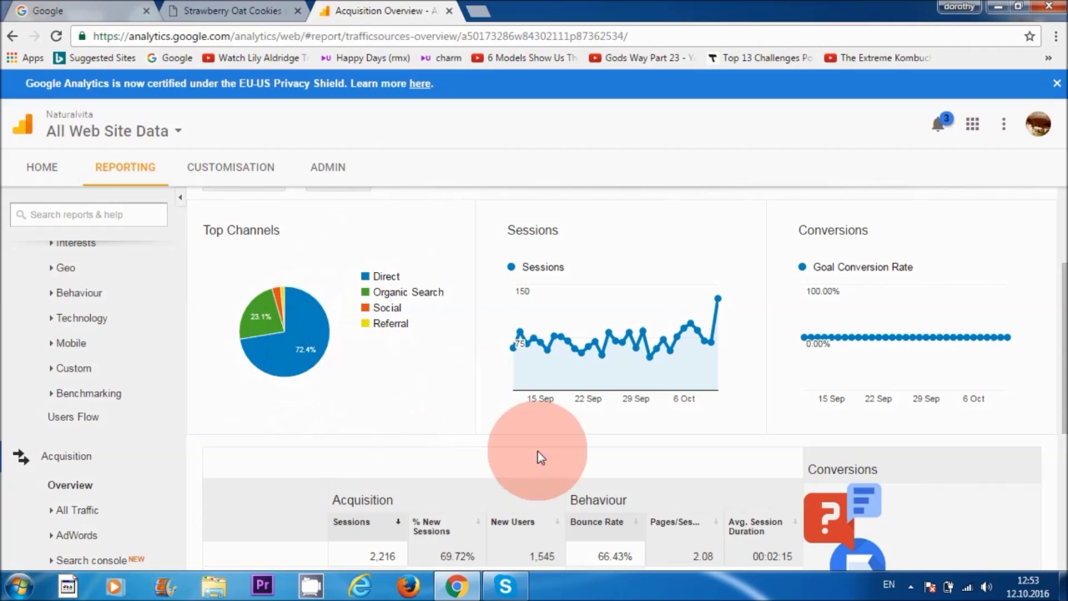
pyautogui.moveTo(1058, 341); pyautogui.dragTo(1058, 464)
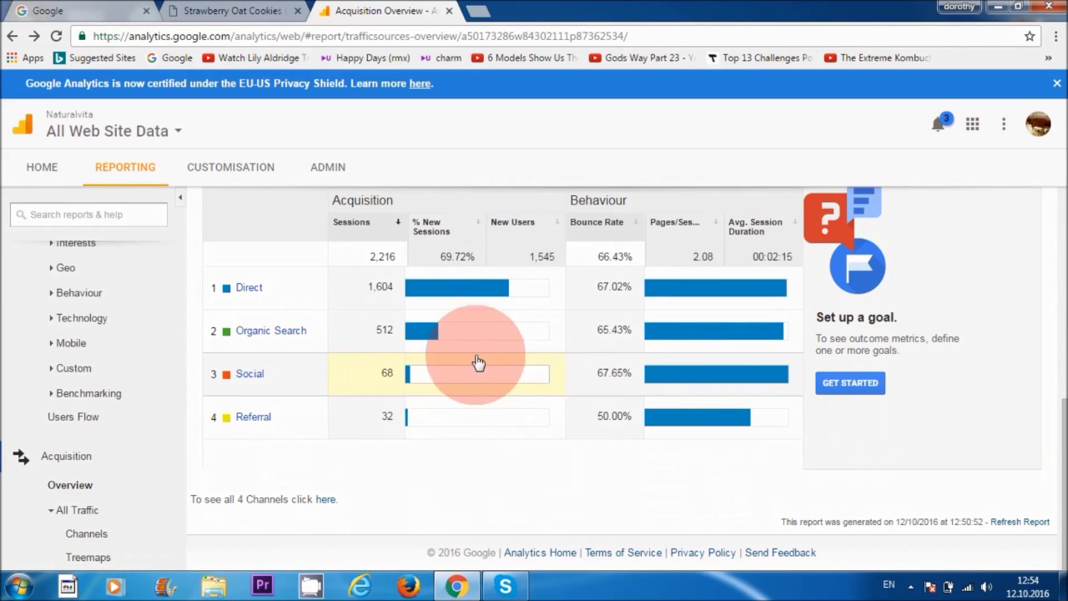
pyautogui.click(455, 386)
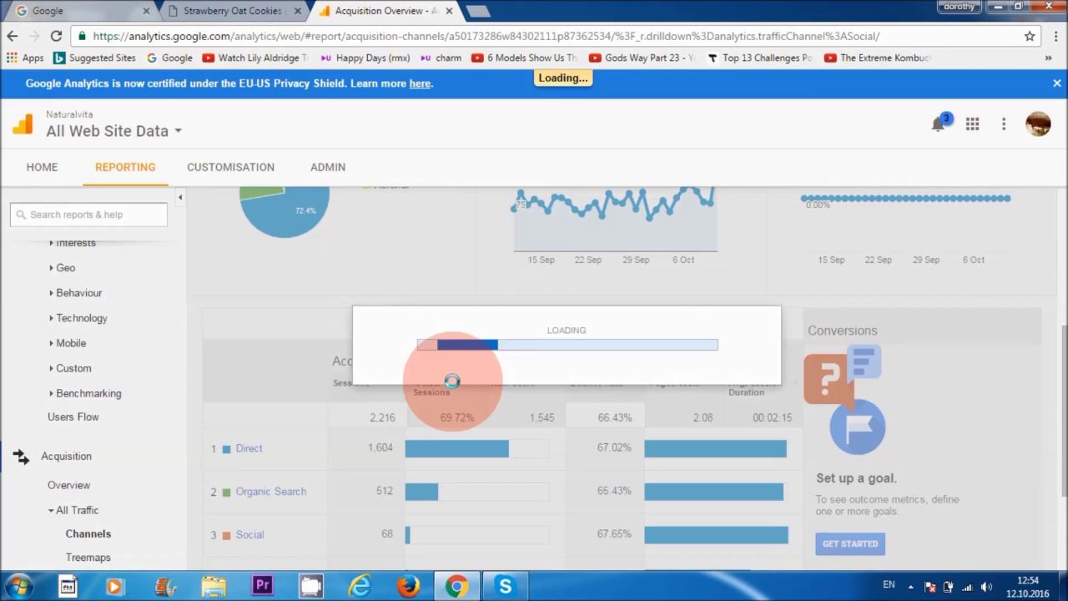
# Open the Behaviour Overview report and examine the page view metrics and the list of most viewed pages.
pyautogui.scroll(-5, 491, 372)
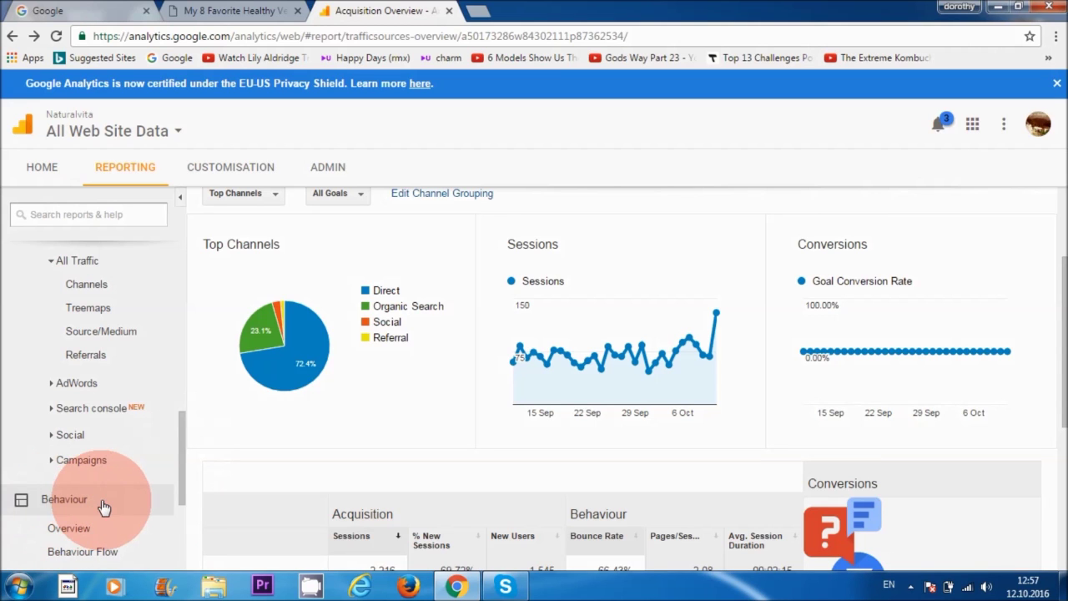
pyautogui.click(56, 531)
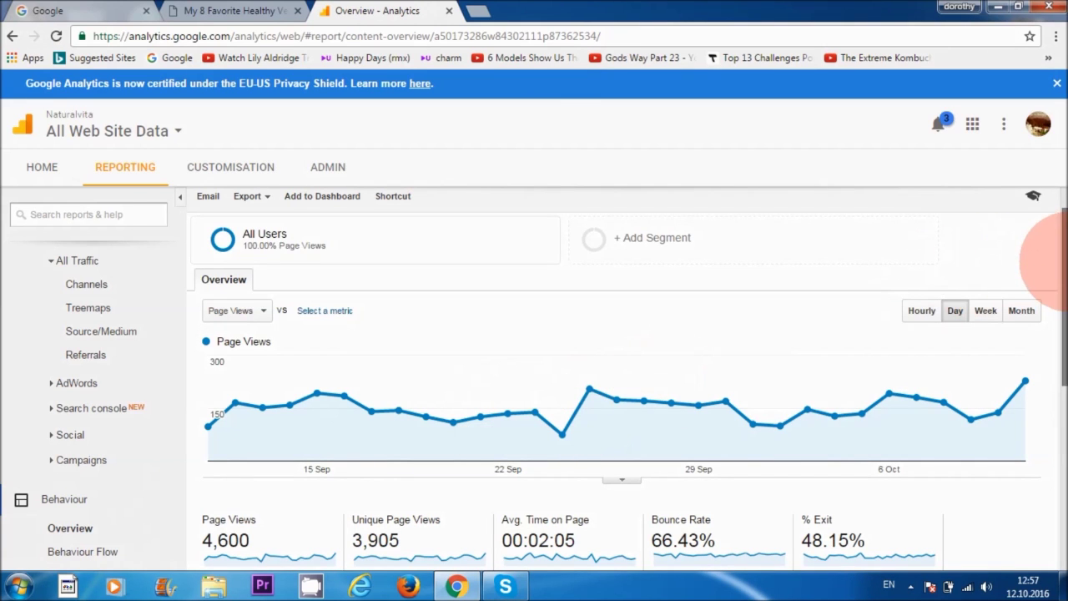
pyautogui.moveTo(1061, 259); pyautogui.dragTo(1061, 315)
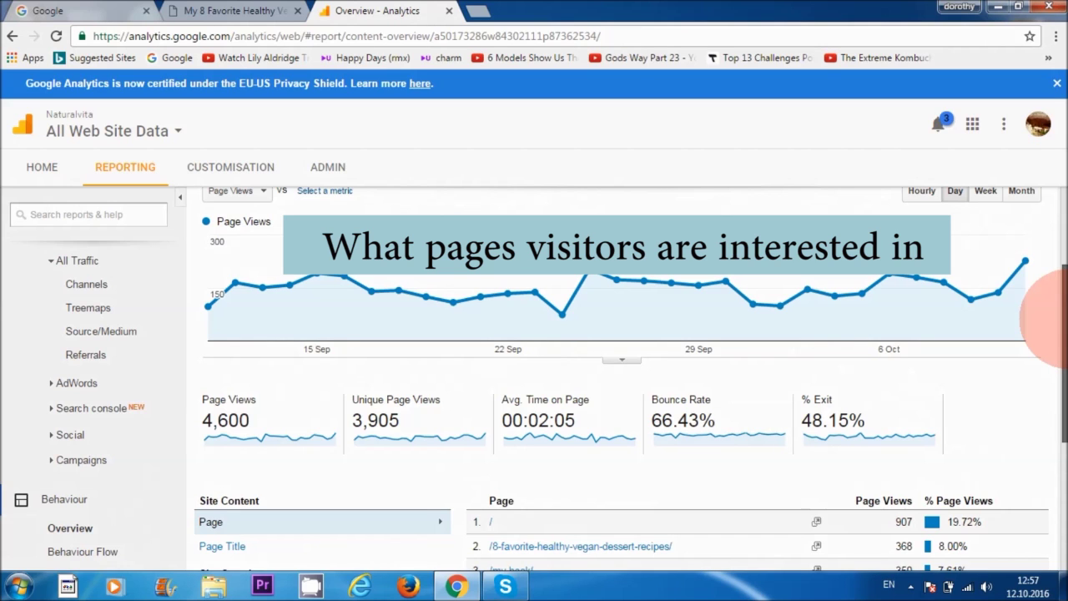
pyautogui.moveTo(1059, 319); pyautogui.dragTo(1062, 392)
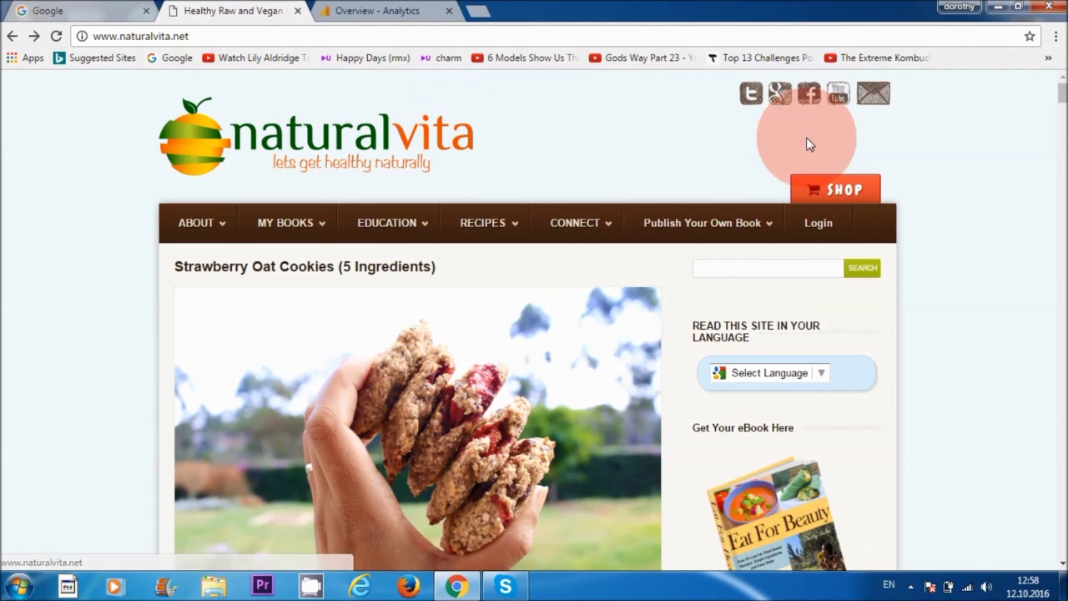
# Look through the Naturalvita home page and its Publish Your Own Book page, returning to the Behaviour Overview.
pyautogui.moveTo(1061, 96); pyautogui.dragTo(1061, 286)
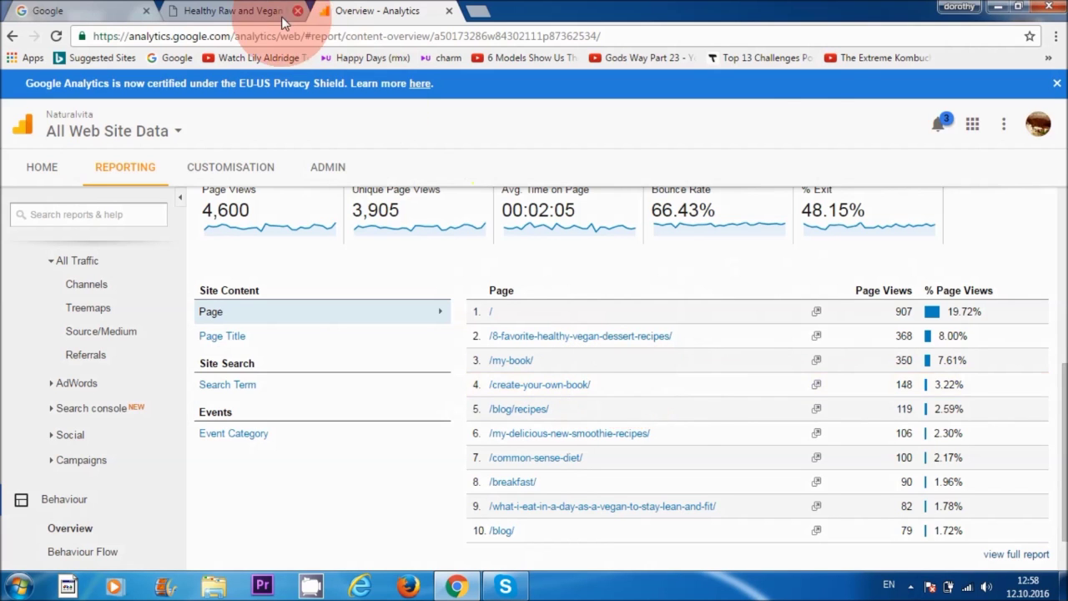
pyautogui.click(248, 11)
pyautogui.click(678, 226)
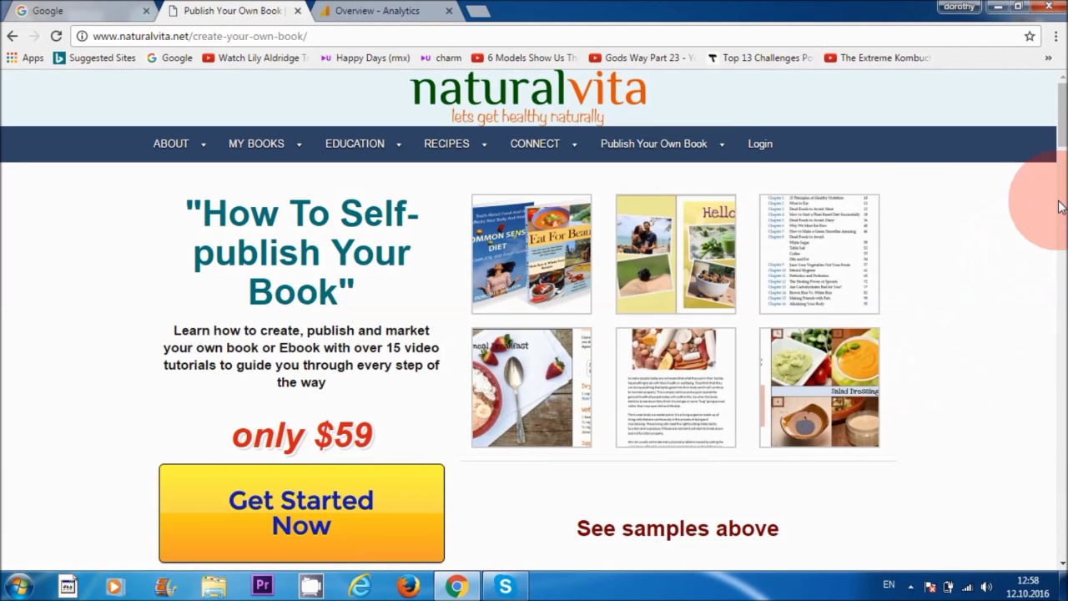
pyautogui.moveTo(1059, 149); pyautogui.dragTo(1058, 333)
pyautogui.hotkey('ctrl', 'Tab')
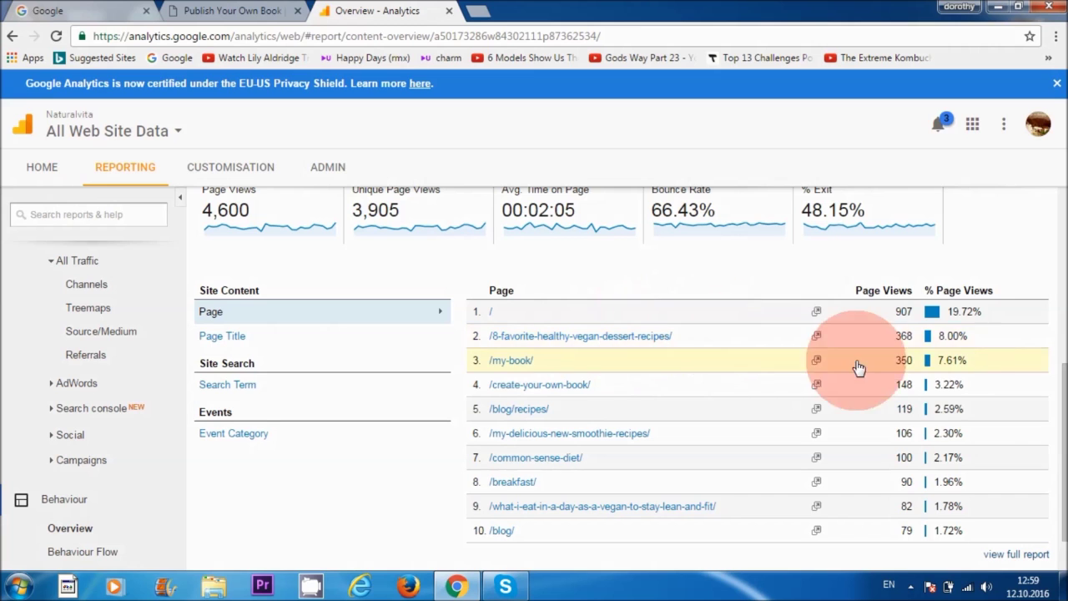
# Review the Behaviour Overview's page views chart and the reports available under Audience, Acquisition and Behaviour.
pyautogui.scroll(1, 1059, 363)
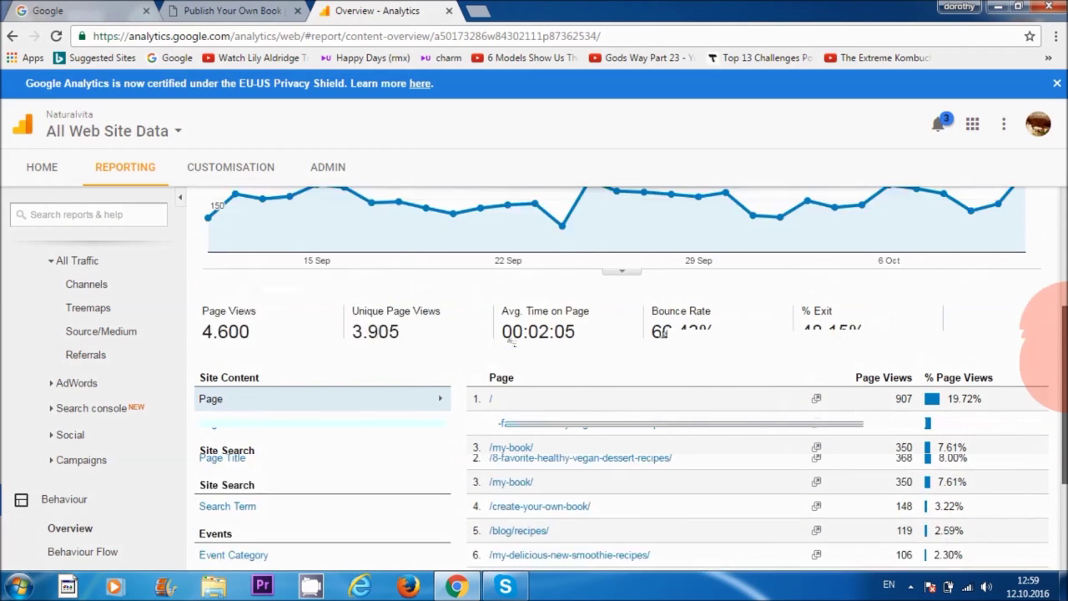
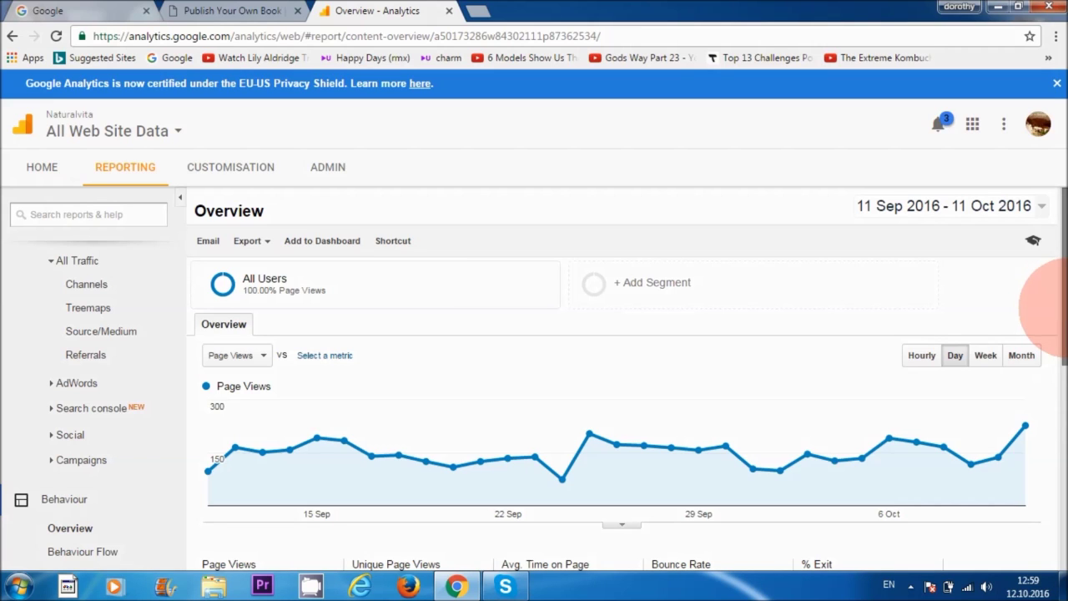
pyautogui.moveTo(1063, 307); pyautogui.dragTo(1062, 217)
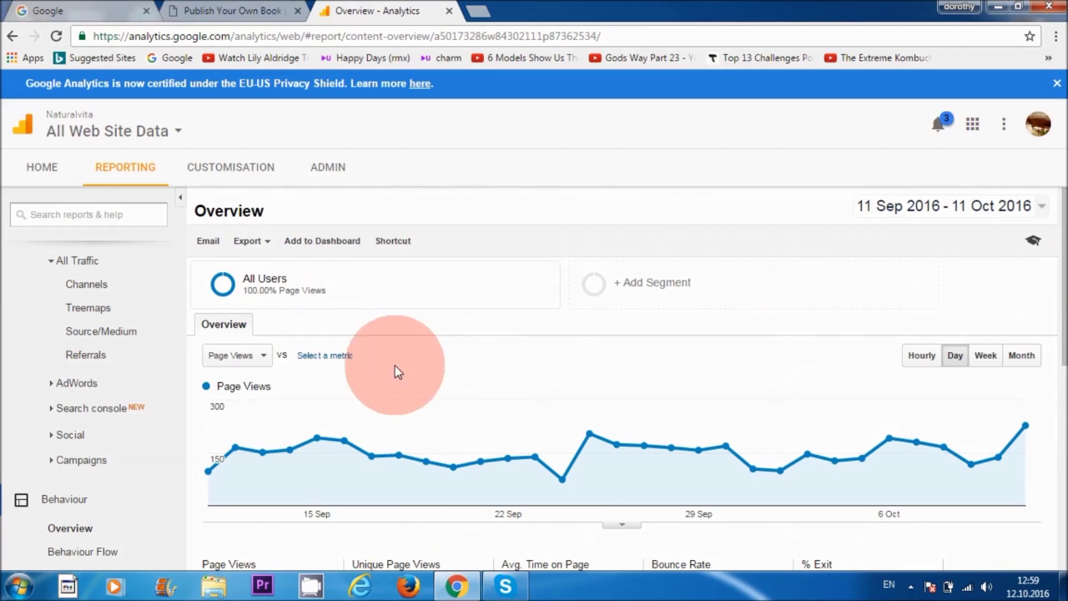
pyautogui.moveTo(176, 453); pyautogui.dragTo(155, 323)
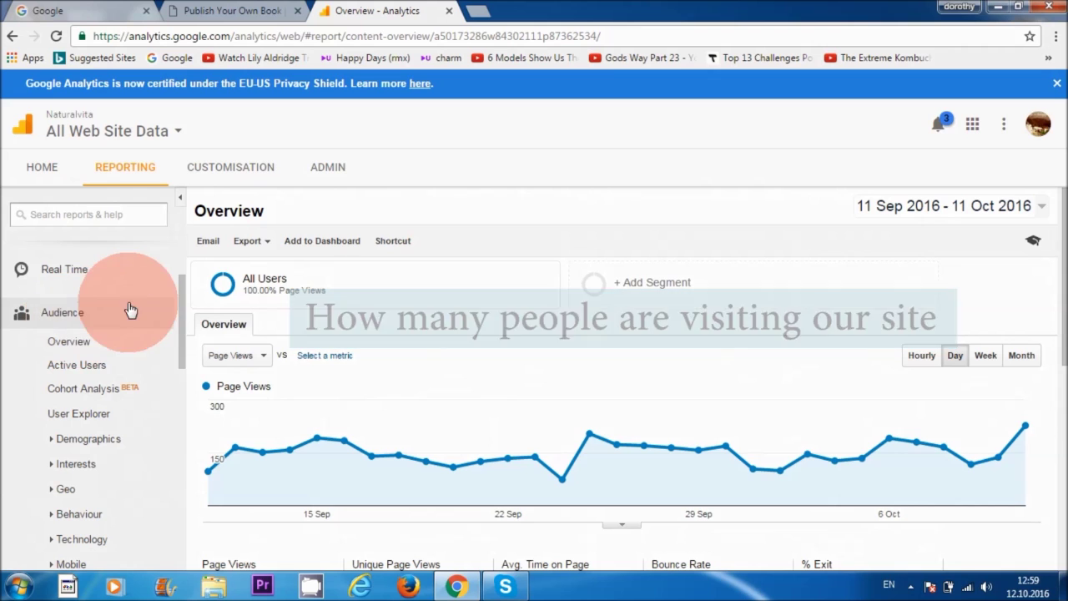
pyautogui.moveTo(182, 301); pyautogui.dragTo(162, 393)
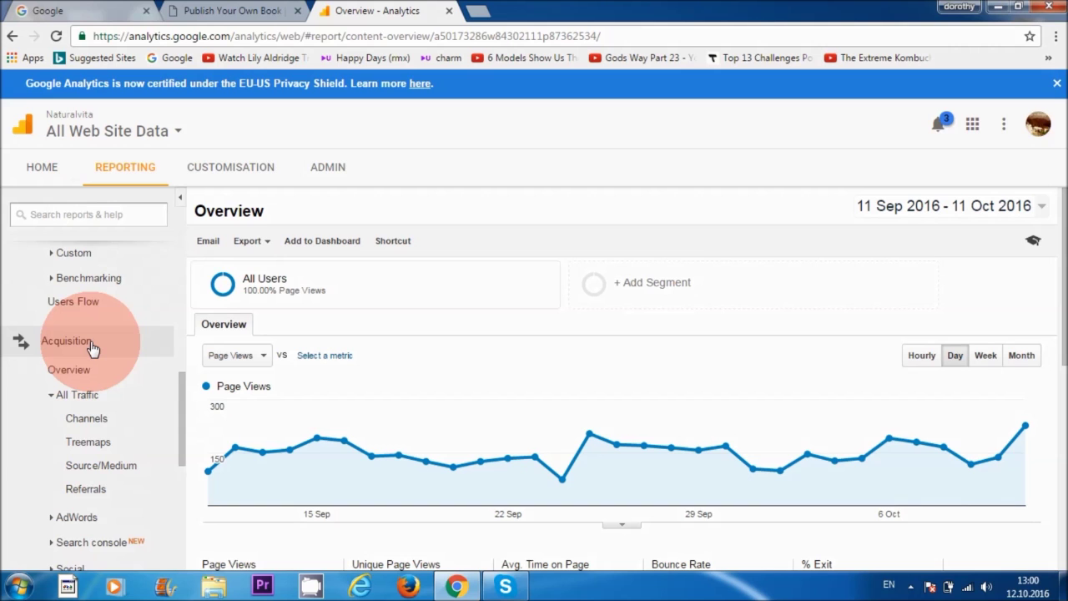
pyautogui.scroll(-1, 92, 349)
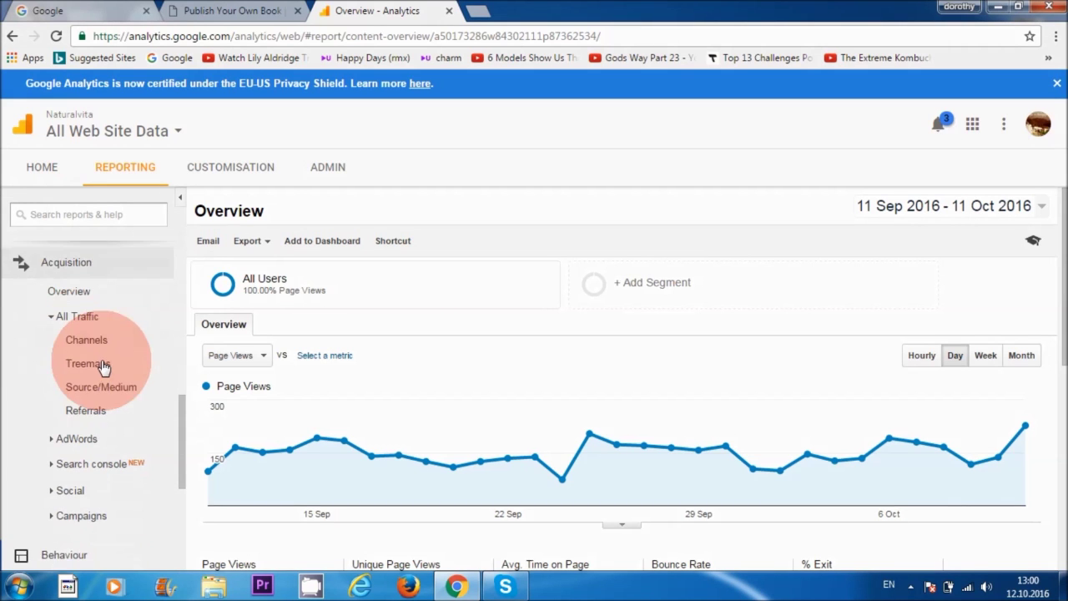
pyautogui.scroll(-1, 180, 408)
pyautogui.scroll(-2, 186, 454)
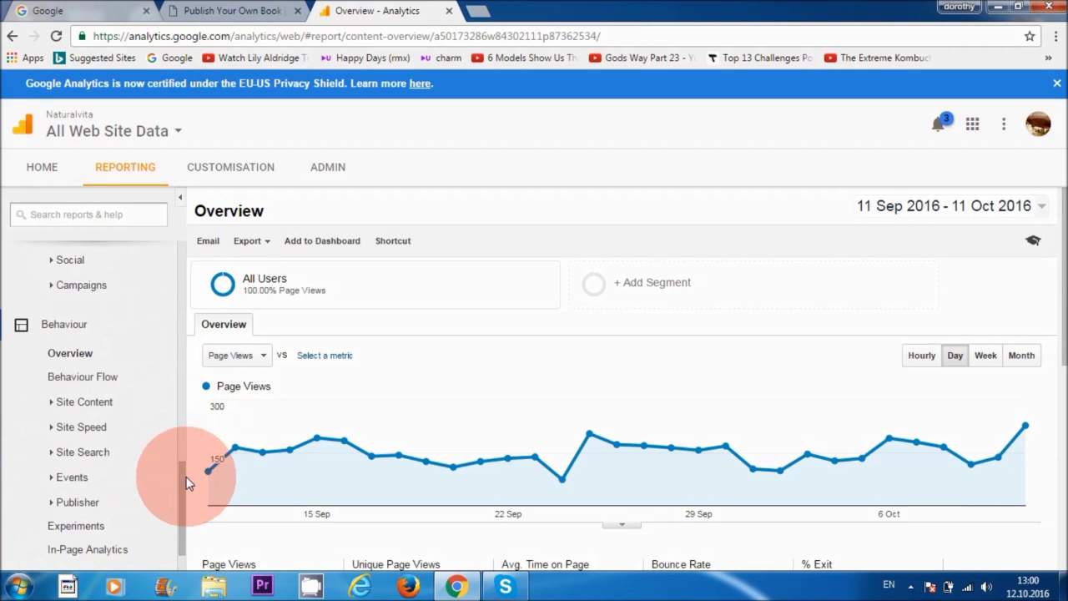
pyautogui.scroll(1, 186, 470)
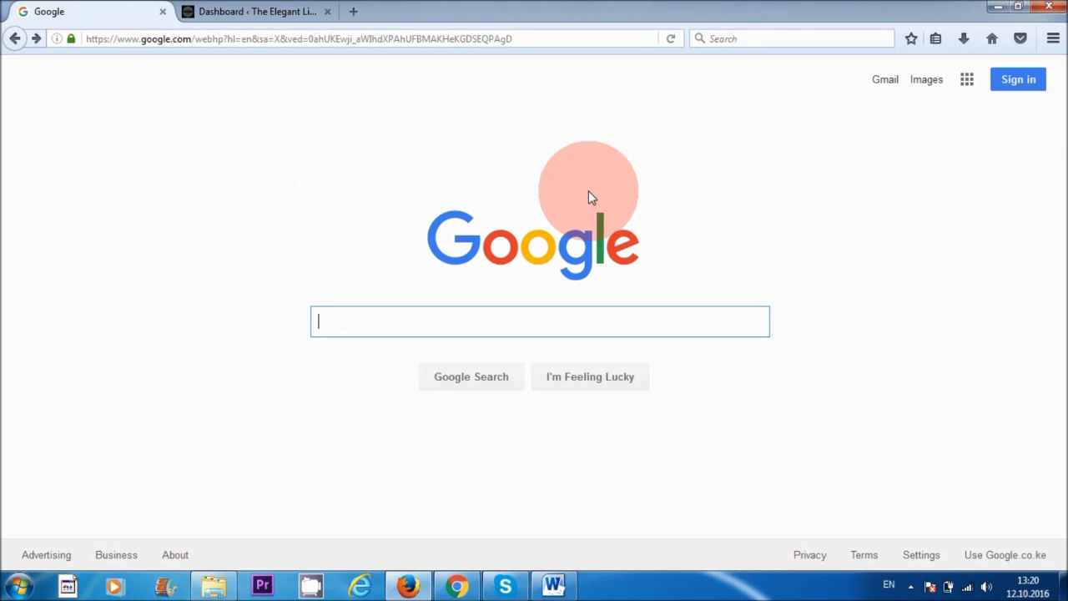
# View The Elegant Life's WordPress dashboard in Firefox, and search Google for "analytics".
pyautogui.click(271, 15)
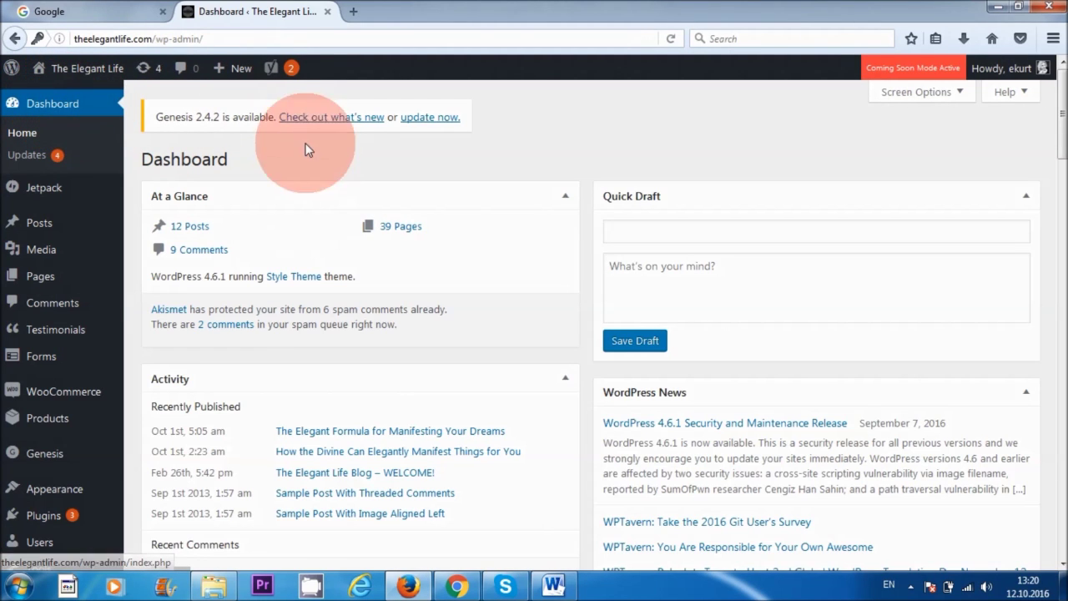
pyautogui.click(91, 11)
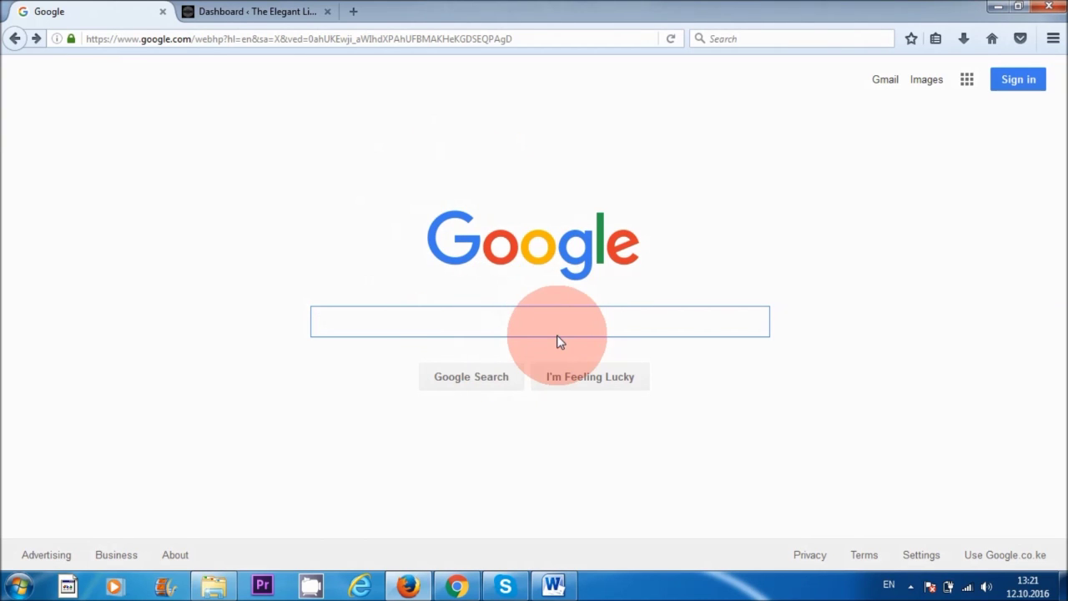
pyautogui.write('an')
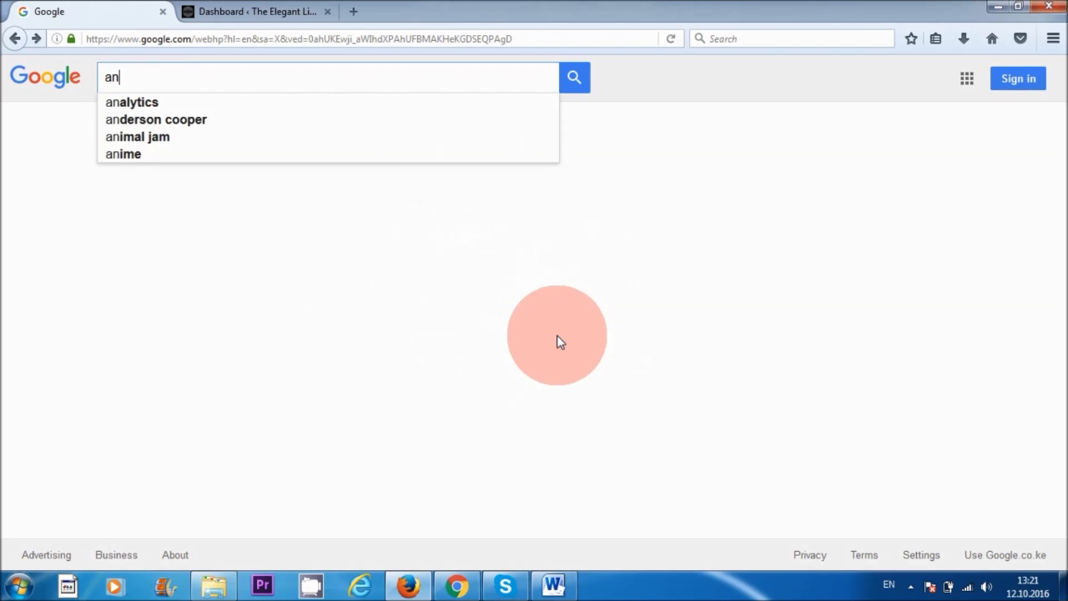
pyautogui.write('alytics')
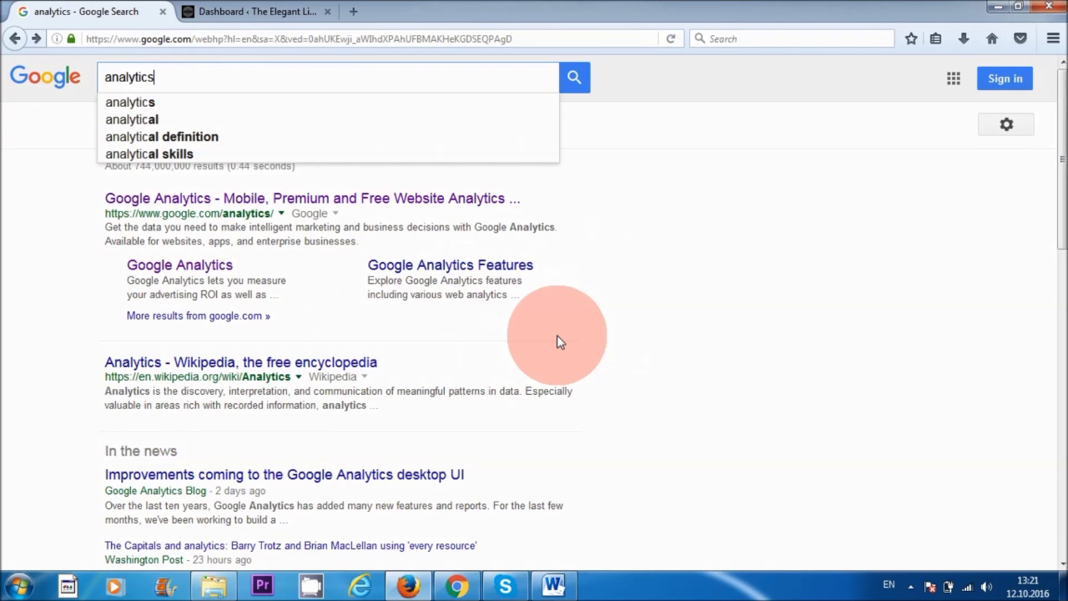
pyautogui.press('Return')
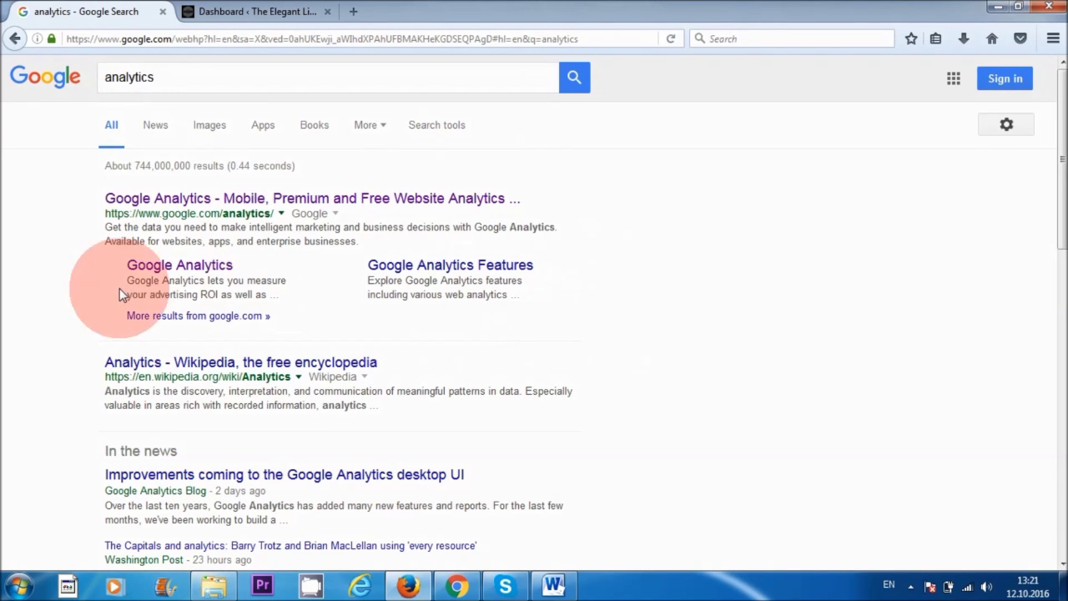
# Open Google Analytics from the search results for sign-in, and dismiss the browser's offer to remember the password.
pyautogui.click(172, 279)
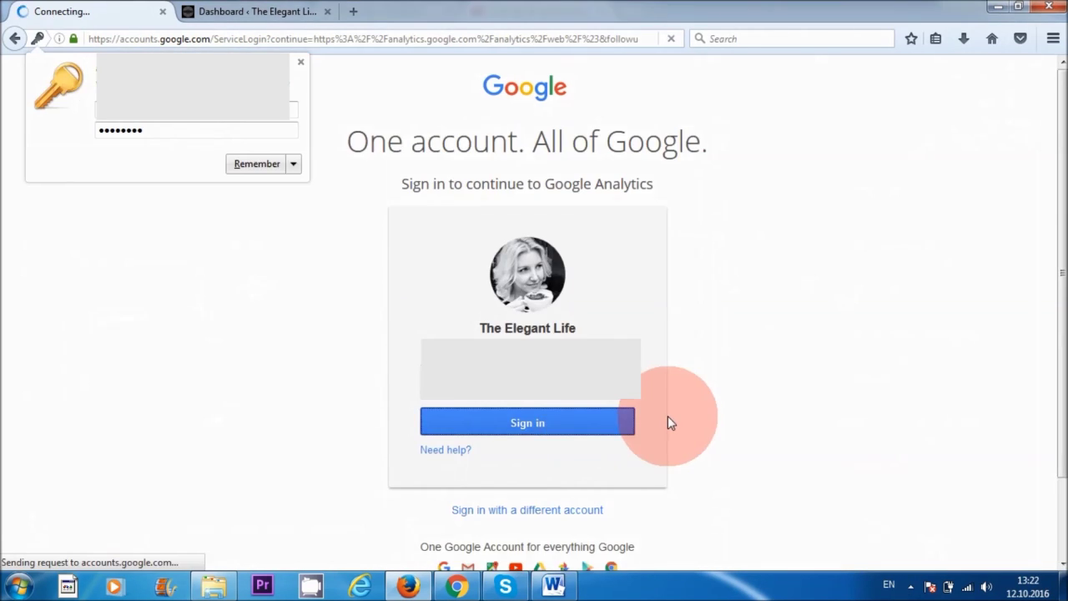
pyautogui.click(300, 62)
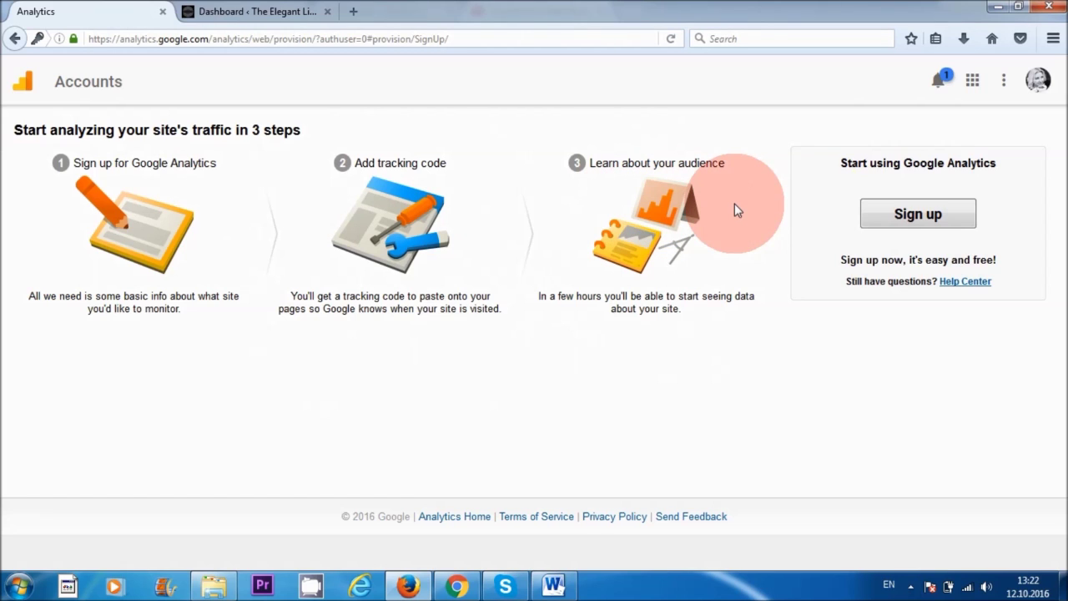
# Sign up for Google Analytics with a new website account, entering ELEGANT LIFE BLOG as the account name.
pyautogui.click(906, 216)
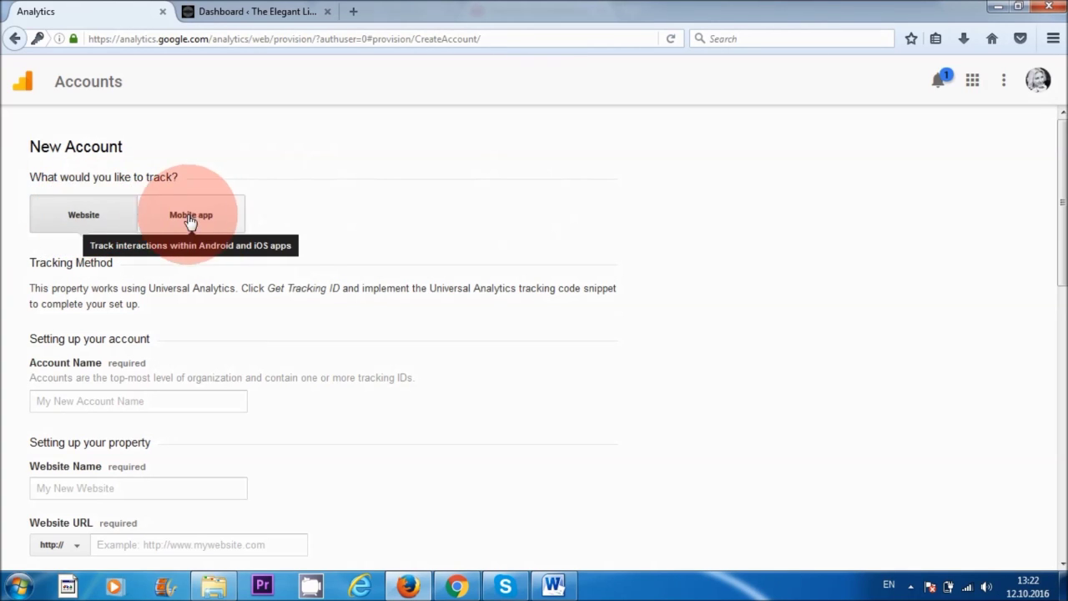
pyautogui.scroll(-1, 325, 315)
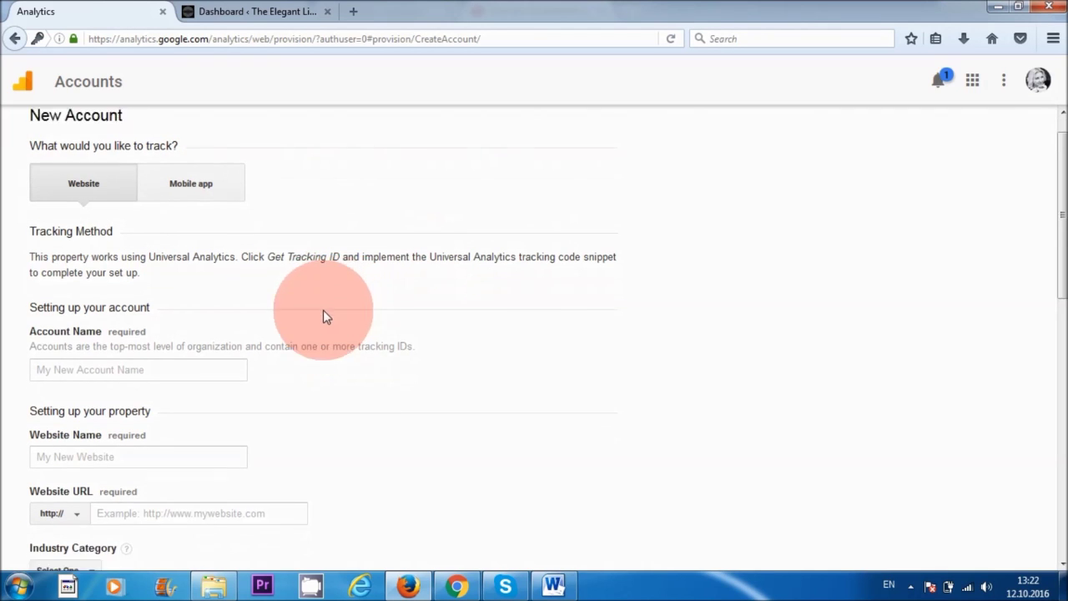
pyautogui.scroll(-1, 325, 317)
pyautogui.click(141, 334)
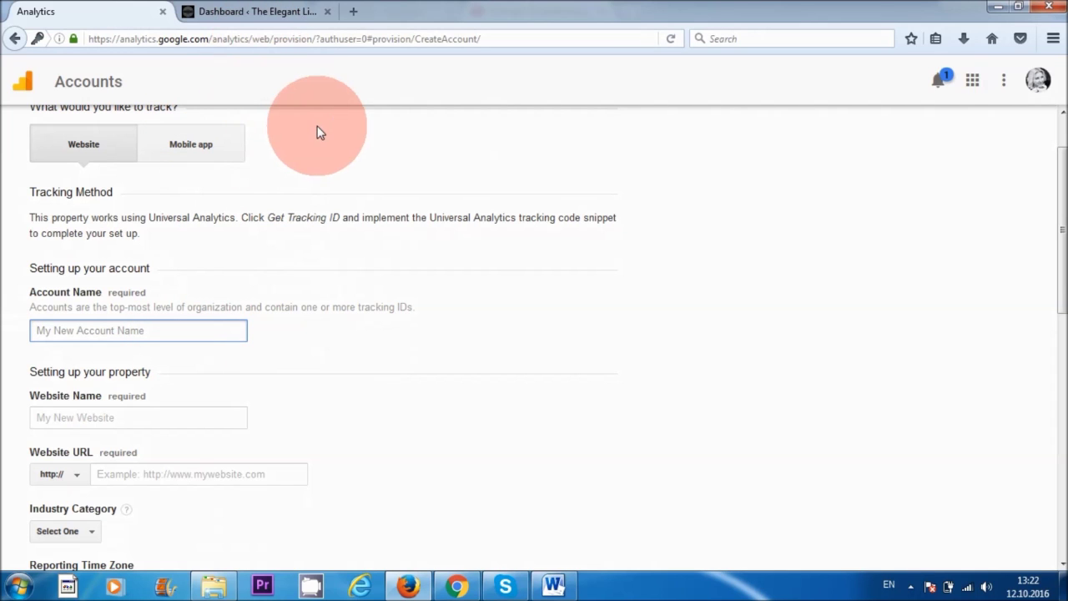
pyautogui.rightClick(155, 337)
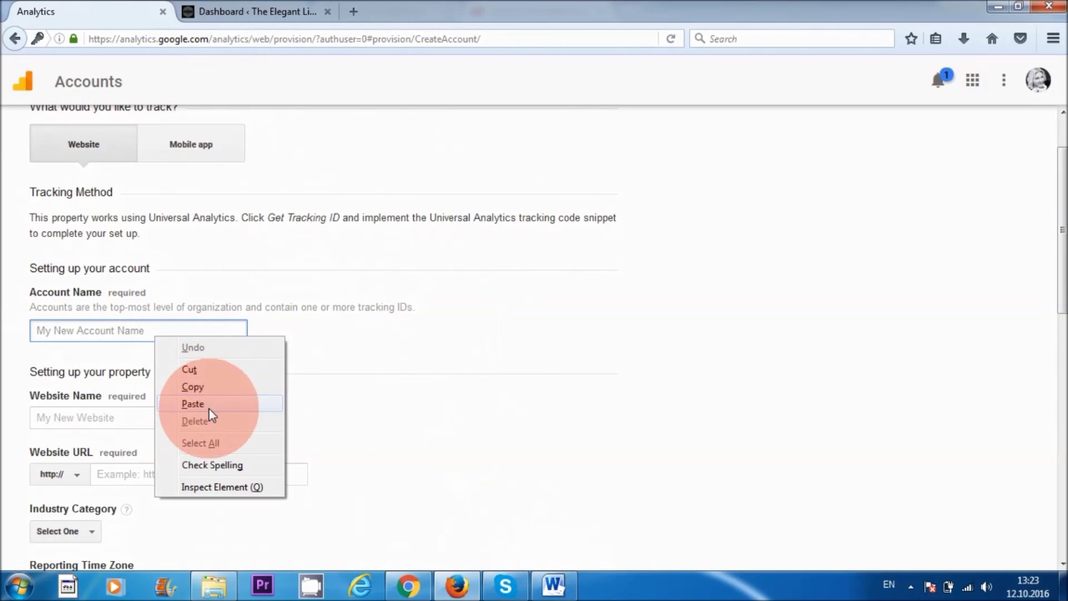
pyautogui.click(208, 403)
# Copy the account name ELEGANT LIFE BLOG into the property's Website Name.
pyautogui.click(72, 417)
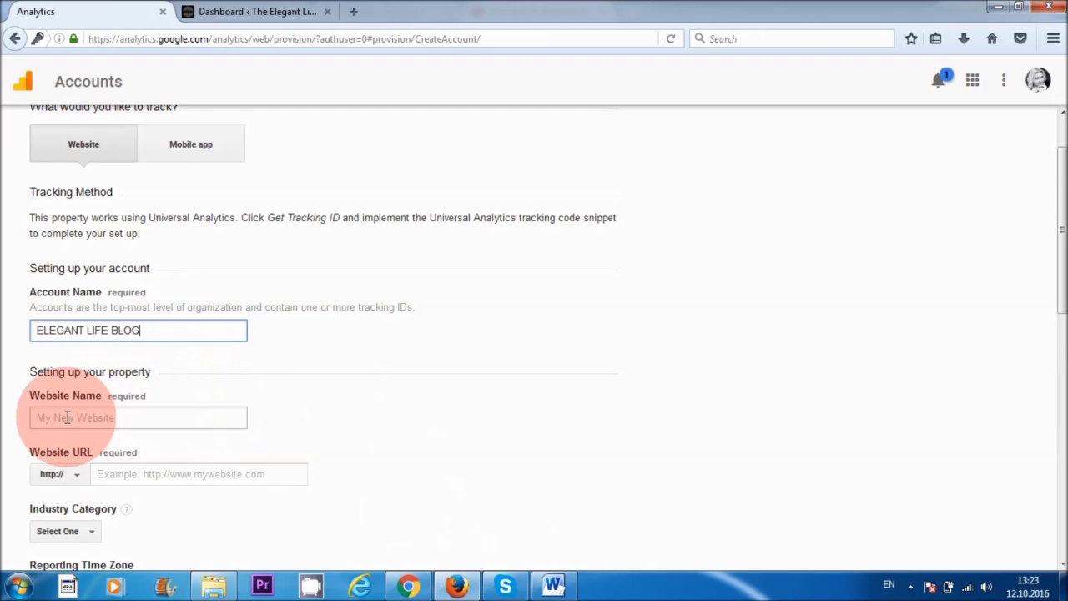
pyautogui.scroll(-1, 152, 364)
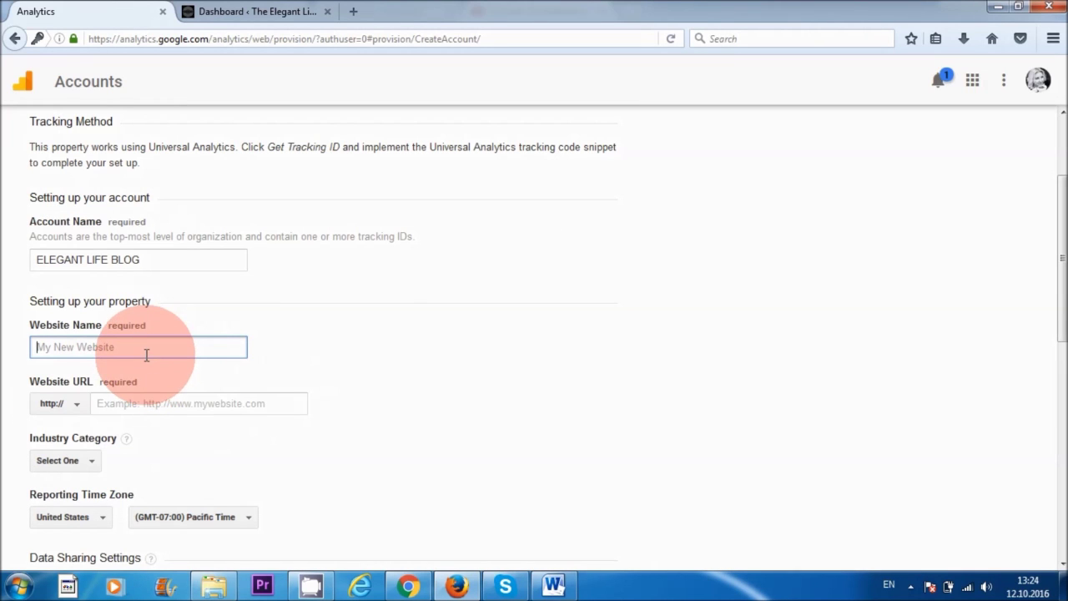
pyautogui.moveTo(139, 260); pyautogui.dragTo(10, 262)
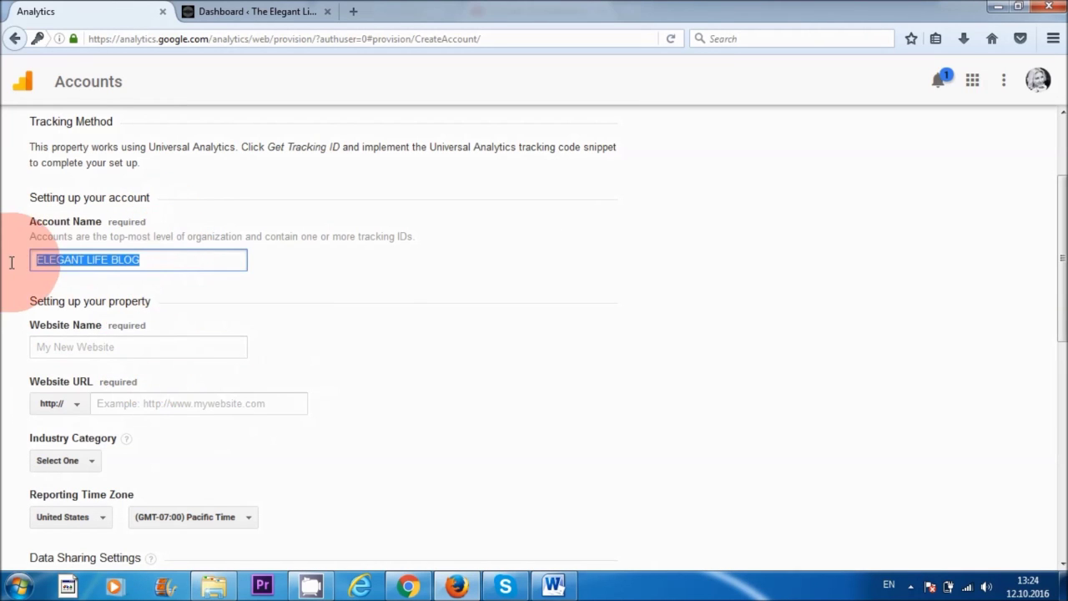
pyautogui.rightClick(63, 261)
pyautogui.click(115, 311)
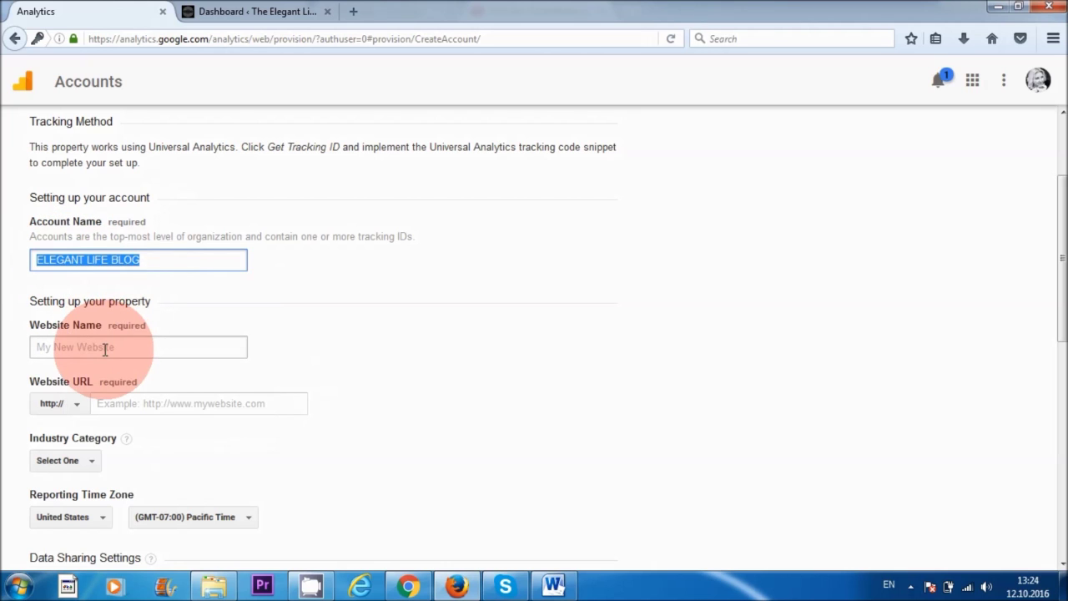
pyautogui.click(107, 346)
pyautogui.rightClick(107, 349)
pyautogui.click(144, 417)
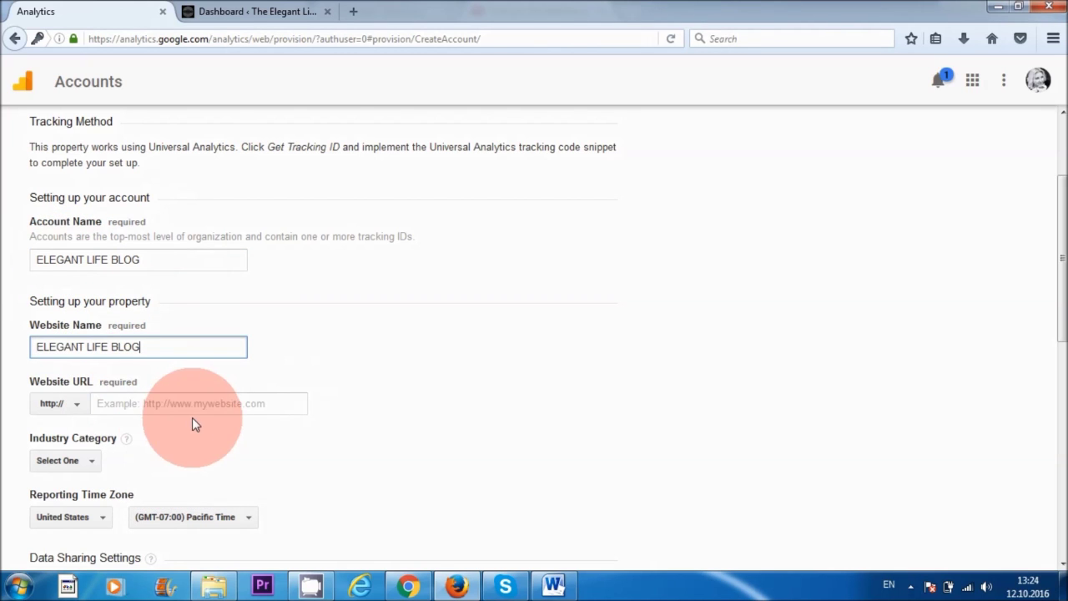
pyautogui.click(160, 404)
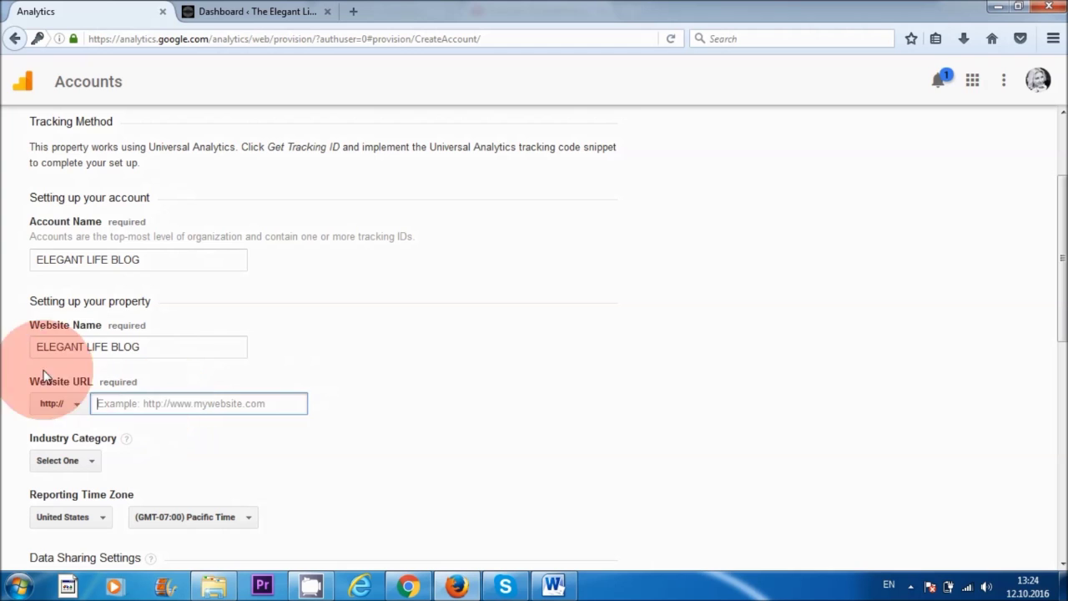
pyautogui.click(215, 12)
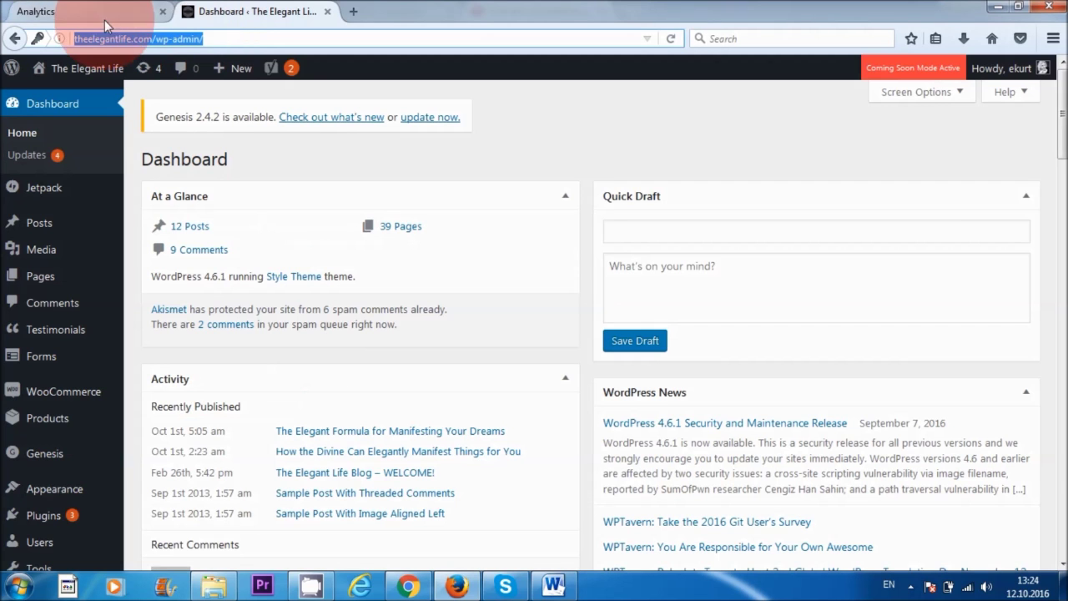
pyautogui.moveTo(79, 39)
pyautogui.mouseDown()
pyautogui.moveTo(151, 40)
pyautogui.moveTo(33, 39)
pyautogui.moveTo(80, 38)
pyautogui.mouseUp()
pyautogui.rightClick(82, 38)
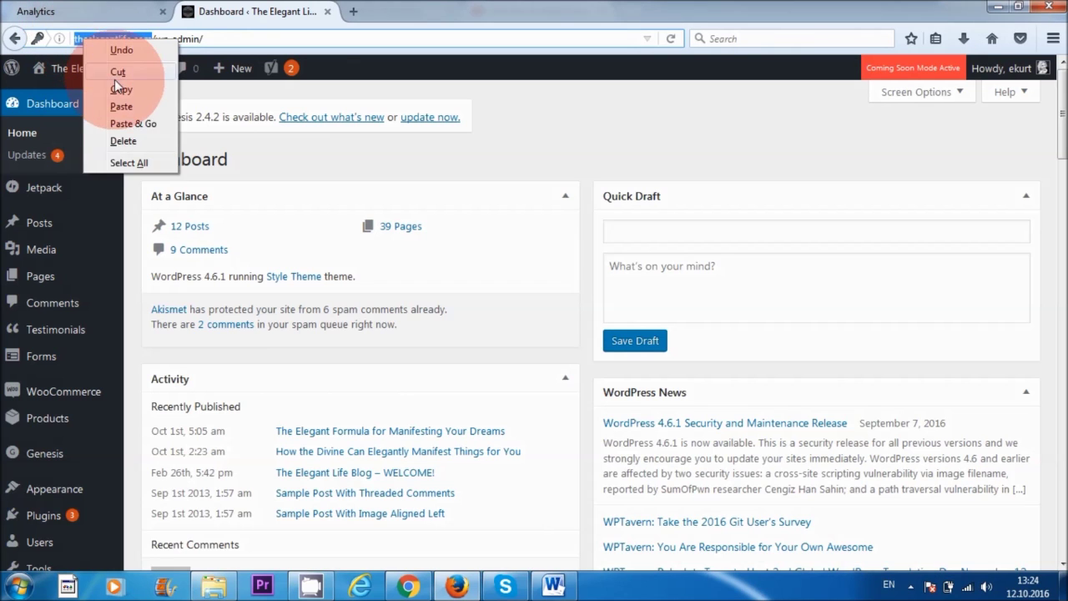
pyautogui.click(117, 89)
pyautogui.click(46, 12)
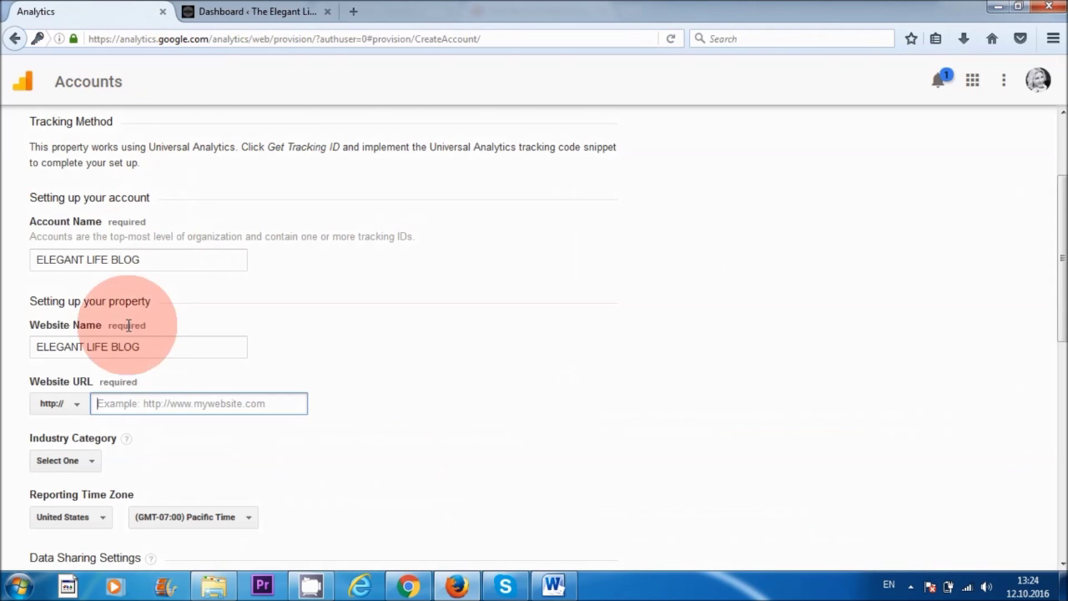
pyautogui.rightClick(136, 401)
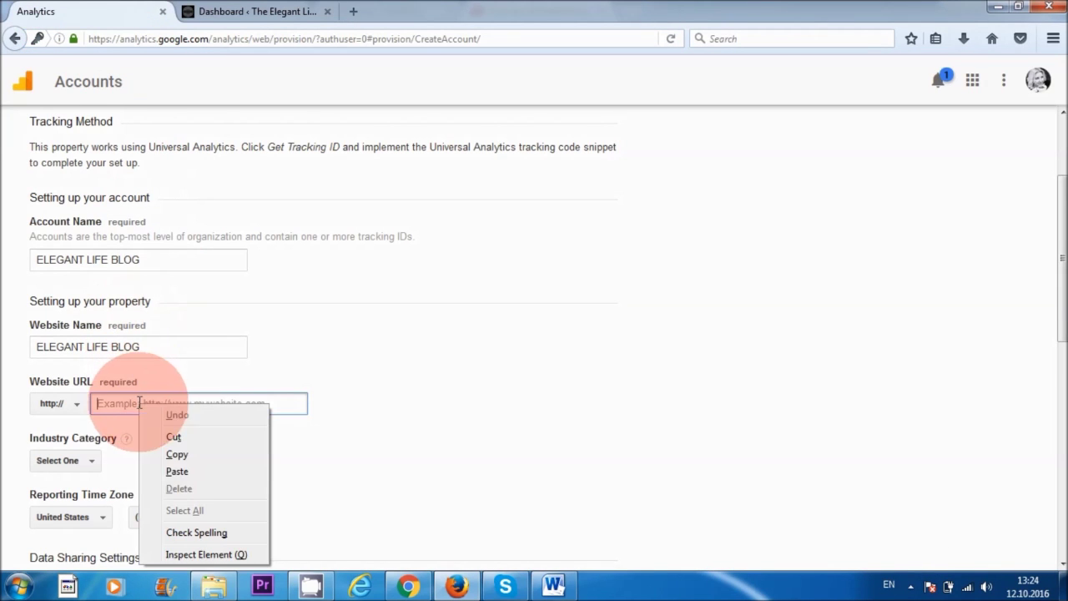
pyautogui.click(173, 471)
# Set the industry category to Beauty and Fitness and the reporting time zone to Canada, keeping (GMT-07:00) Pacific Time - Vancouver.
pyautogui.scroll(-4, 292, 401)
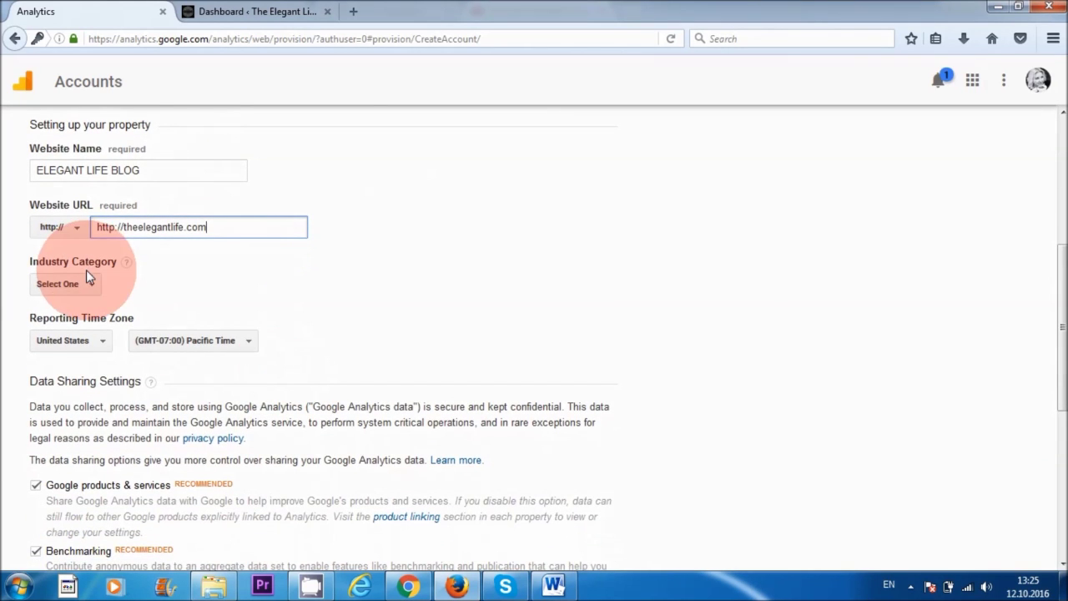
pyautogui.click(91, 289)
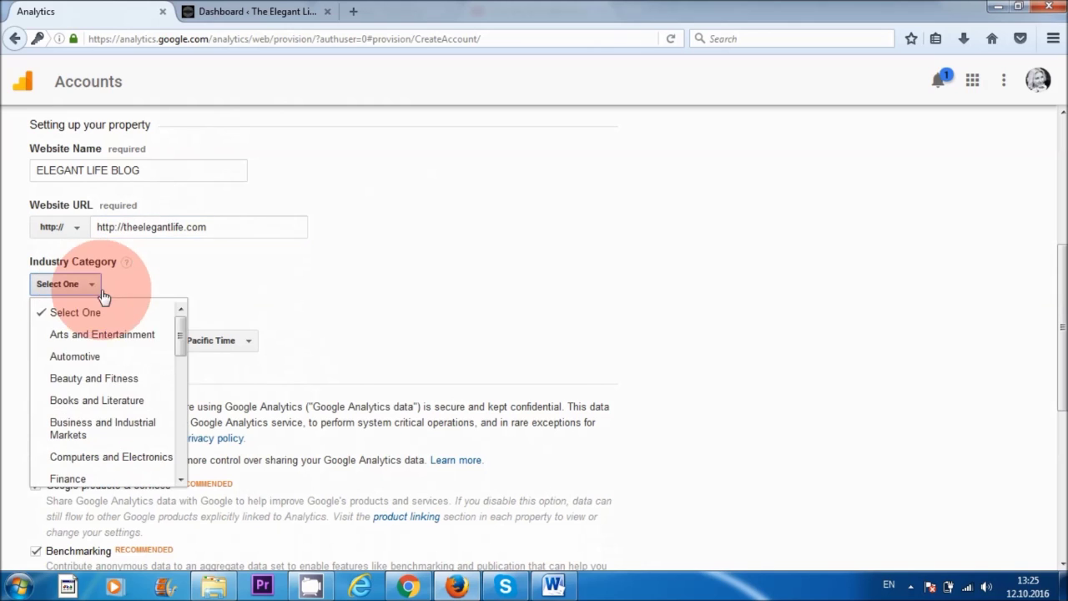
pyautogui.click(104, 380)
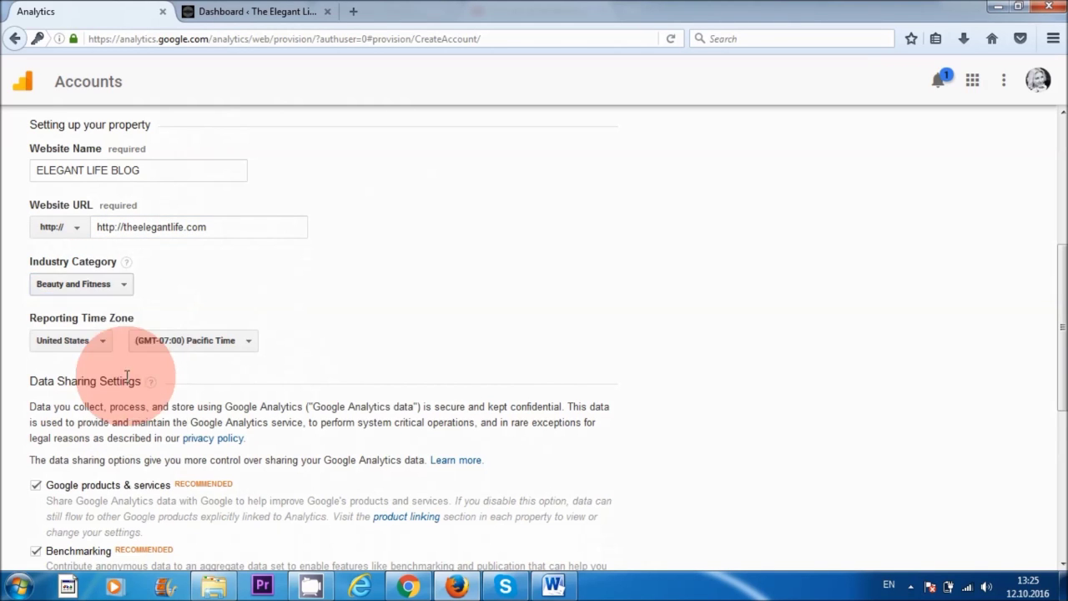
pyautogui.click(103, 342)
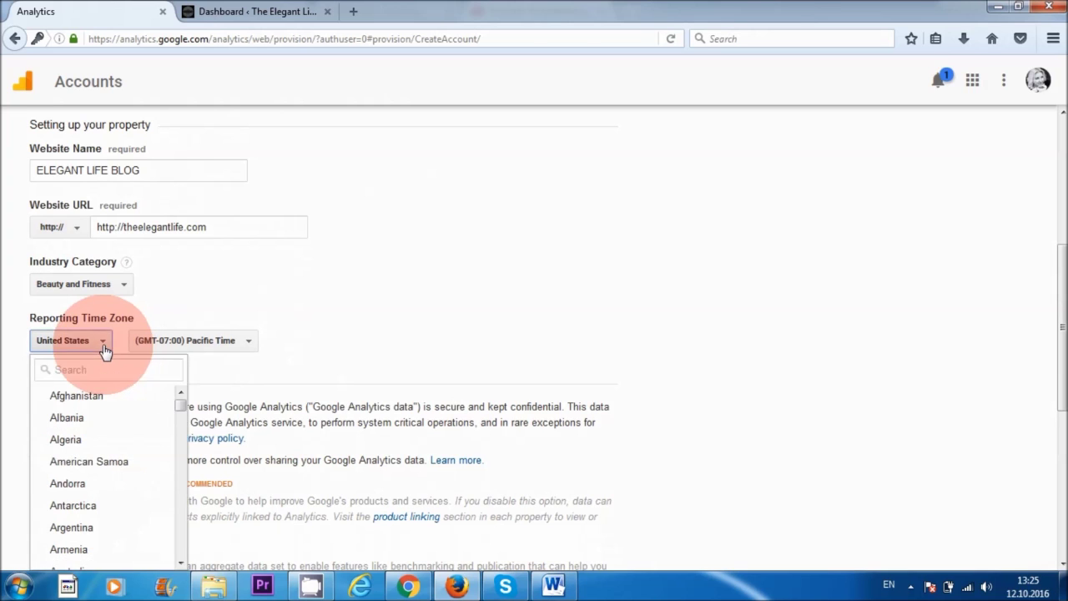
pyautogui.moveTo(179, 408)
pyautogui.mouseDown()
pyautogui.moveTo(181, 438)
pyautogui.moveTo(179, 423)
pyautogui.mouseUp()
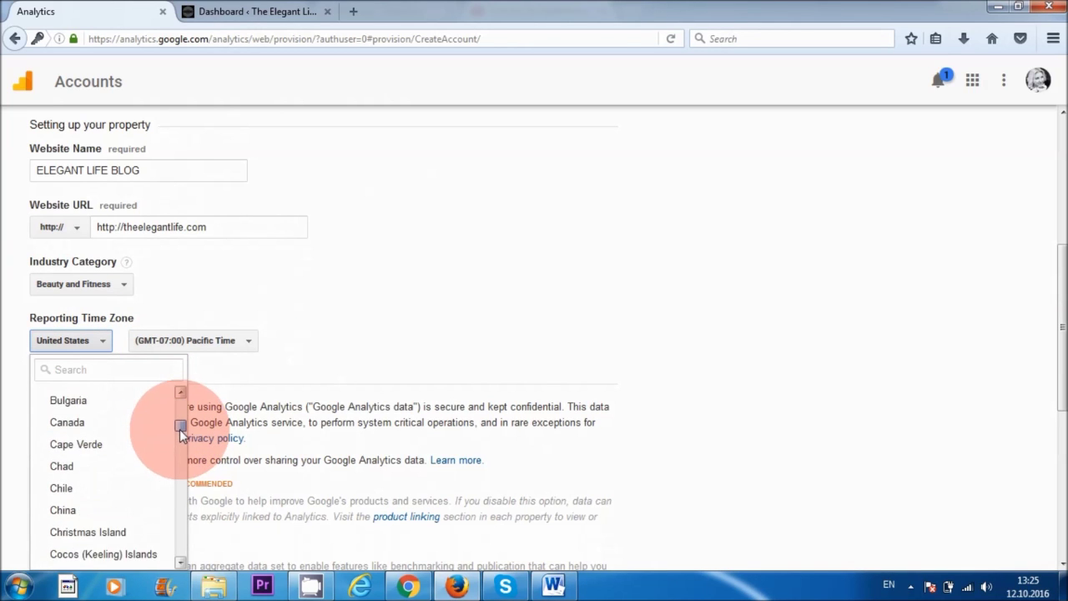
pyautogui.click(98, 424)
pyautogui.click(263, 341)
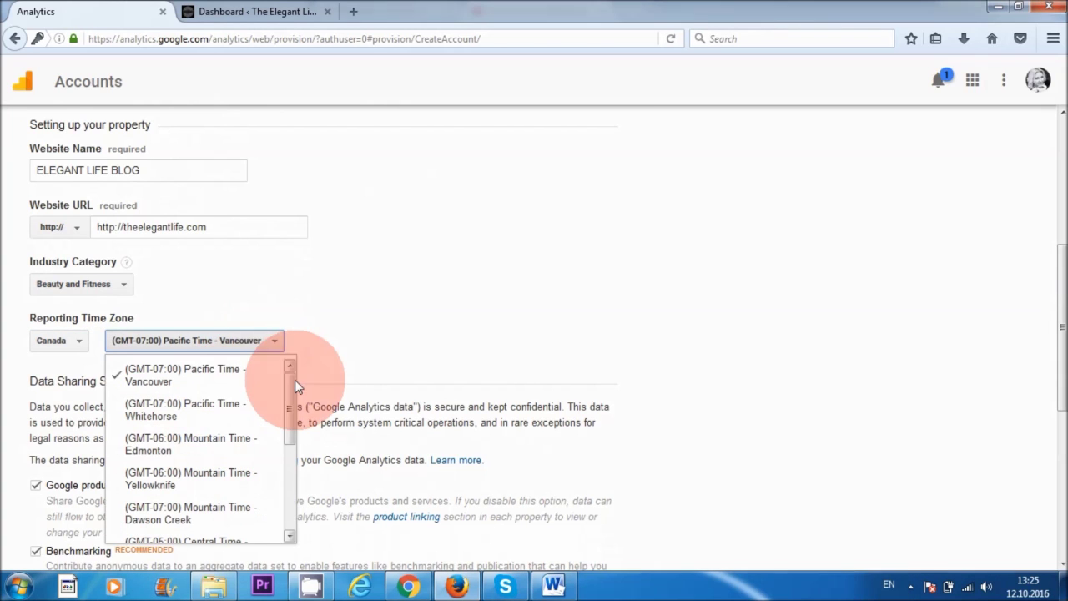
pyautogui.click(338, 368)
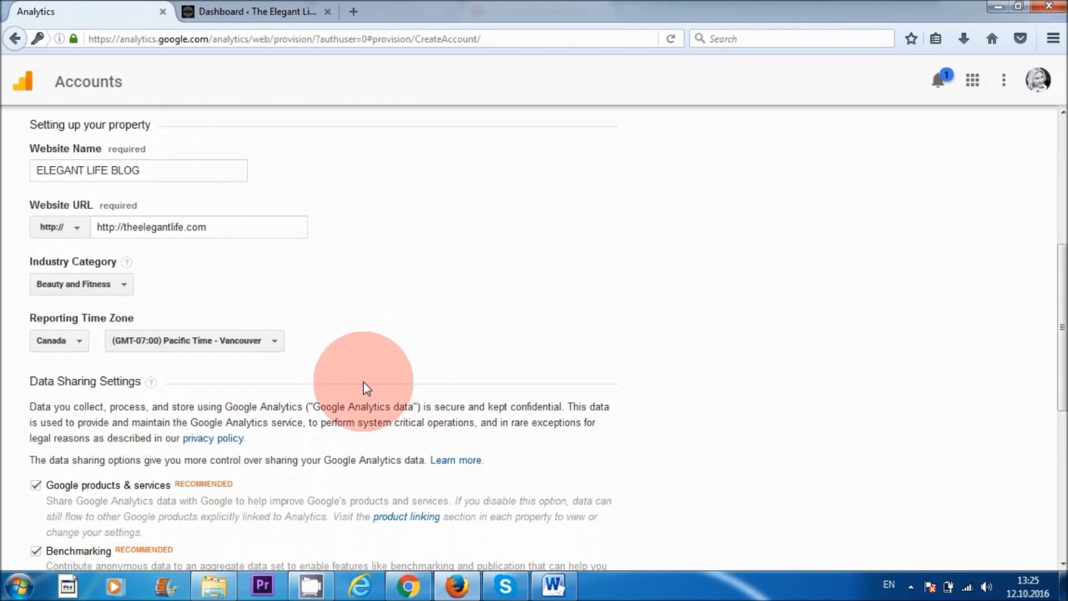
# Request the tracking ID with all data sharing options kept, accepting the Terms of Service, and view the website tracking code.
pyautogui.scroll(-3, 363, 376)
pyautogui.scroll(-2, 358, 359)
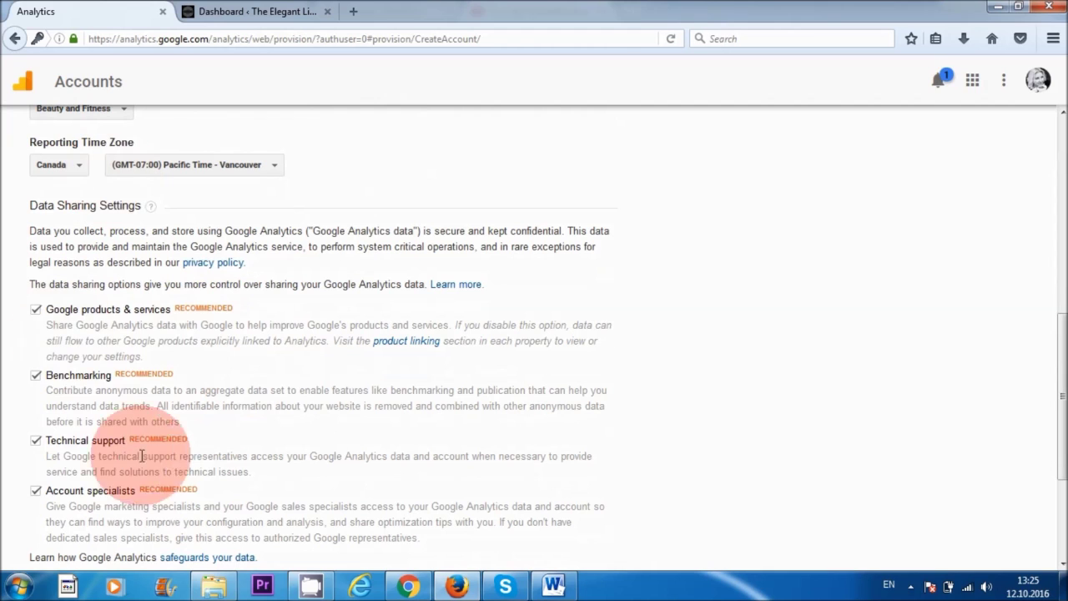
pyautogui.scroll(-4, 125, 417)
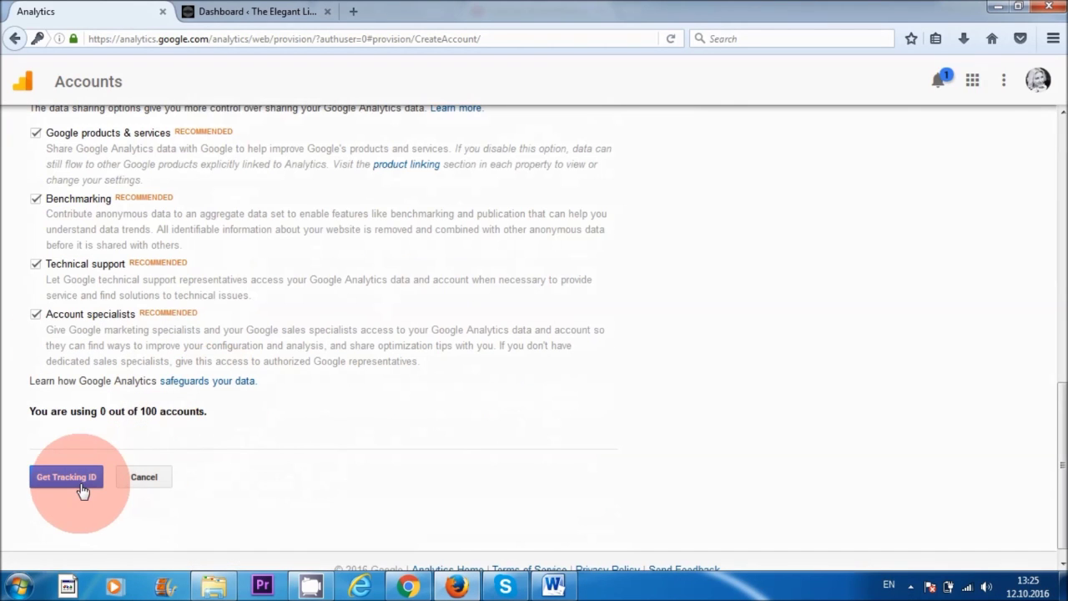
pyautogui.click(60, 487)
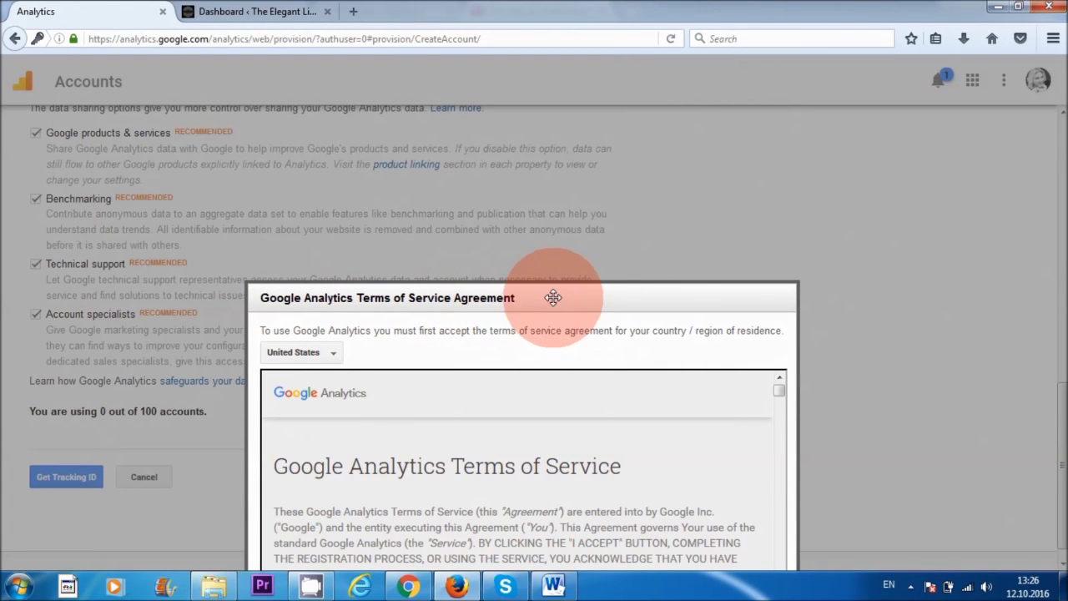
pyautogui.moveTo(554, 297); pyautogui.dragTo(566, 159)
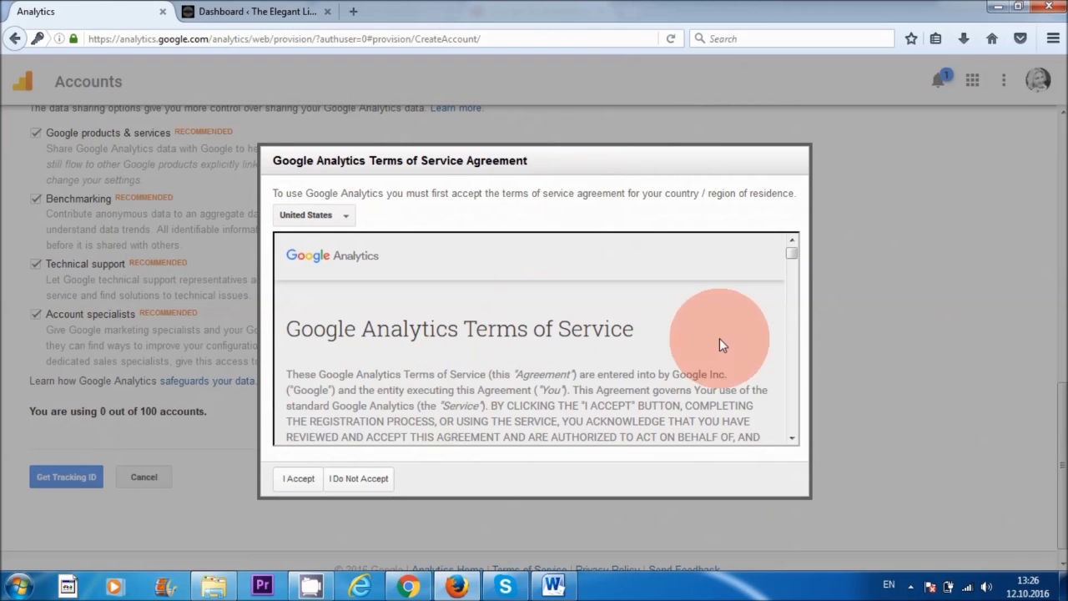
pyautogui.moveTo(789, 251); pyautogui.dragTo(808, 411)
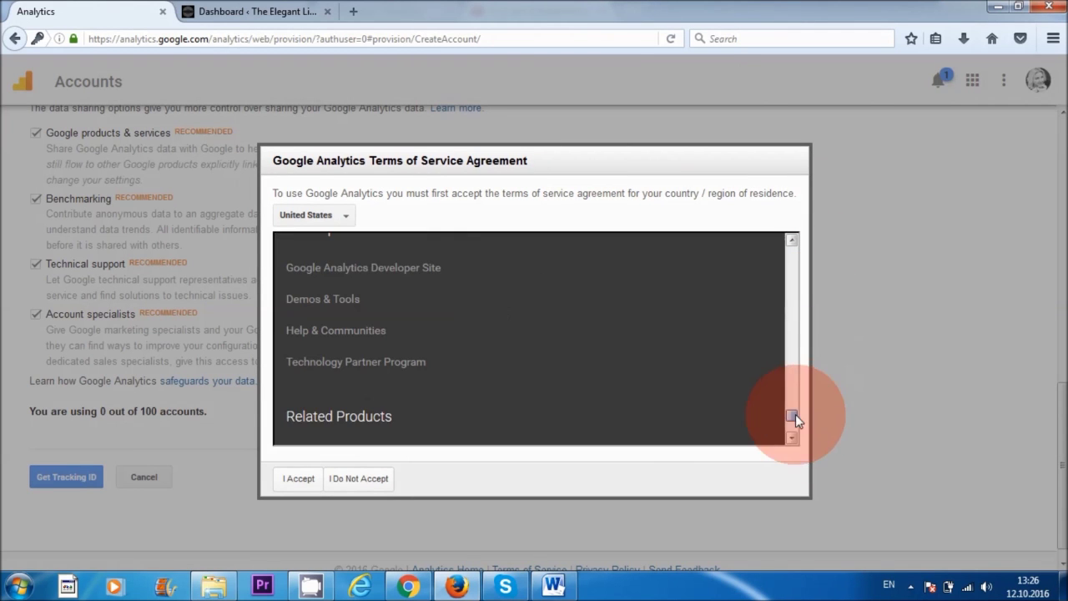
pyautogui.click(298, 478)
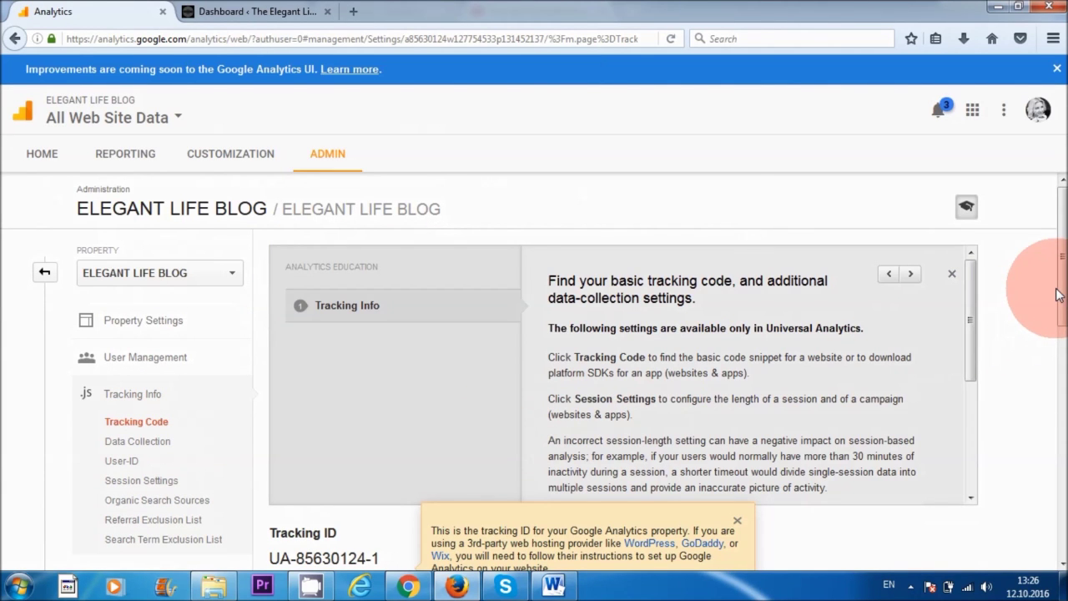
pyautogui.scroll(-4, 1049, 229)
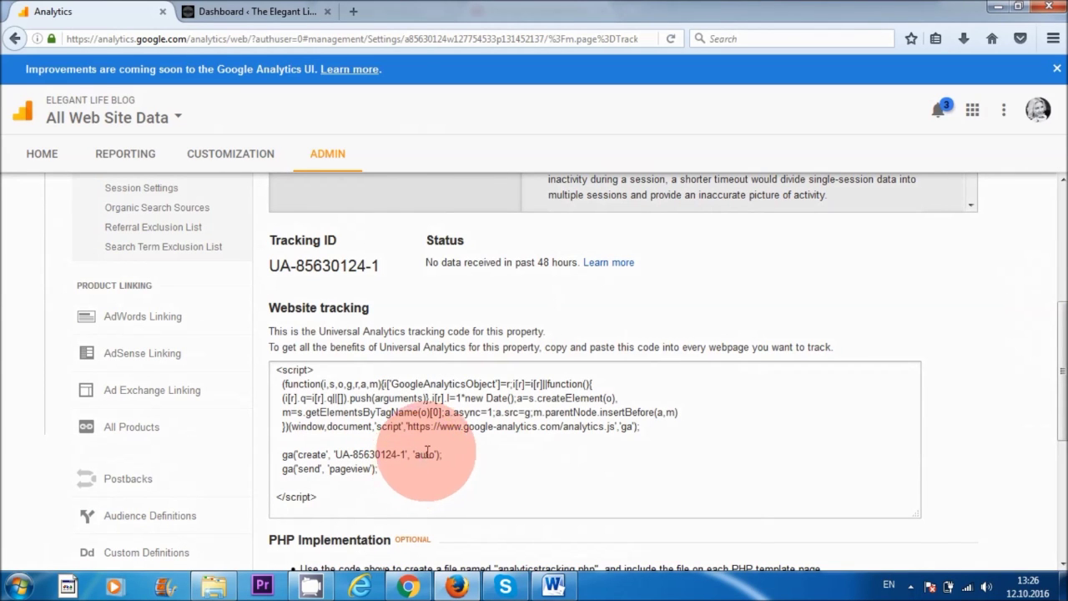
# Return to The Elegant Life's WordPress dashboard and search for new plugins with the keyword "google analytics".
pyautogui.click(264, 12)
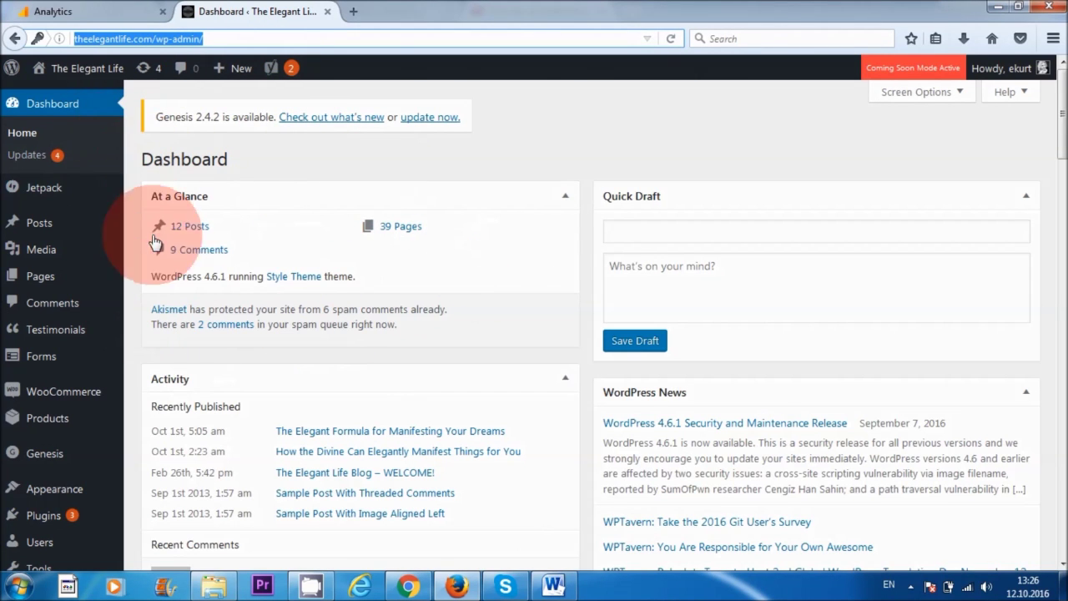
pyautogui.moveTo(1061, 138); pyautogui.dragTo(1044, 191)
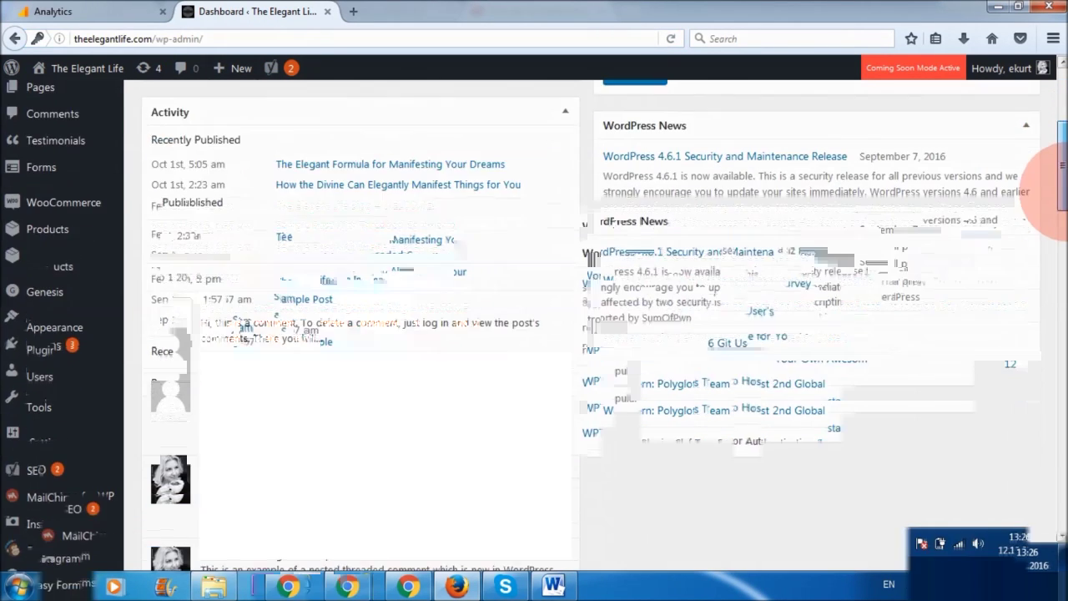
pyautogui.moveTo(42, 328)
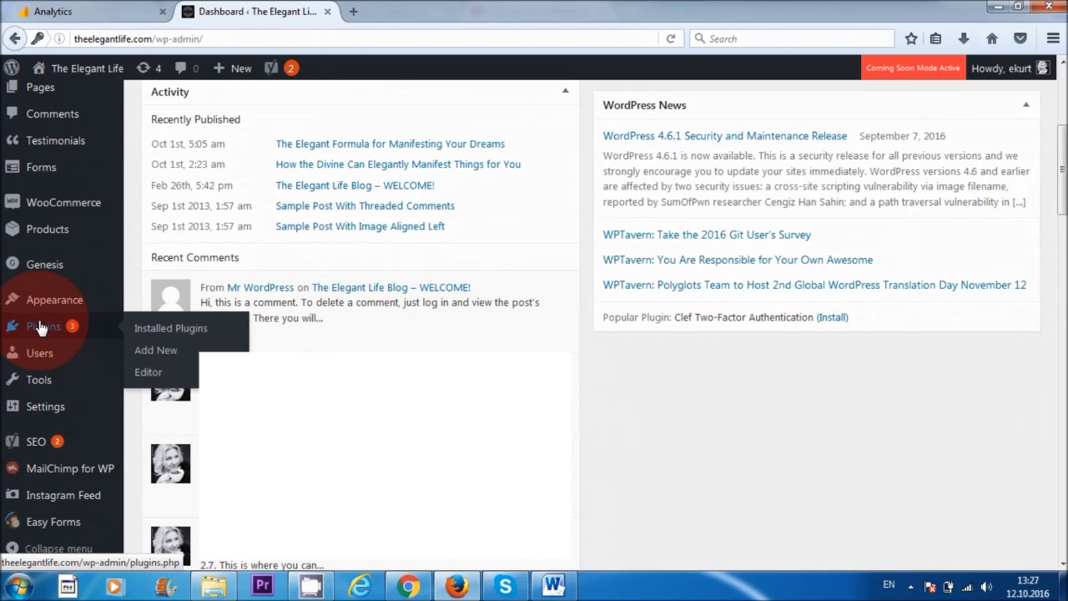
pyautogui.click(152, 361)
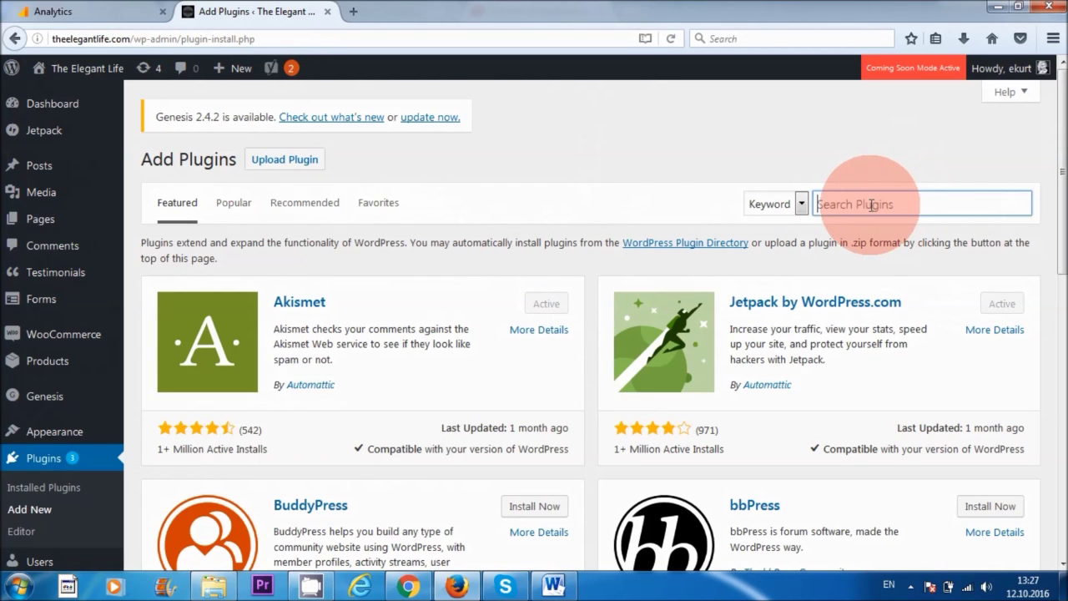
pyautogui.click(886, 203)
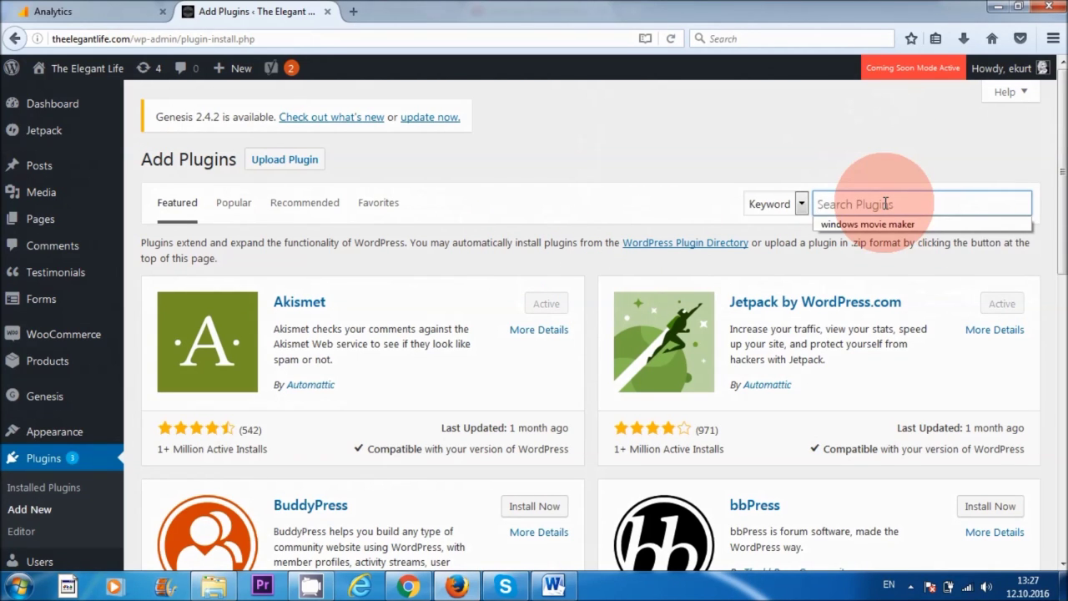
pyautogui.write('google a')
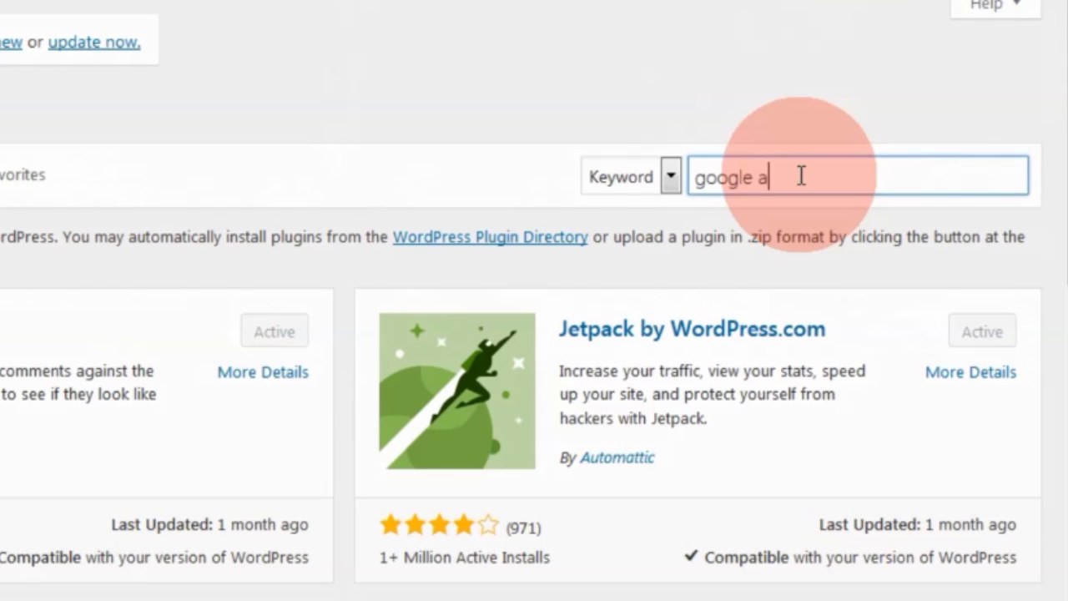
pyautogui.write('nalytics')
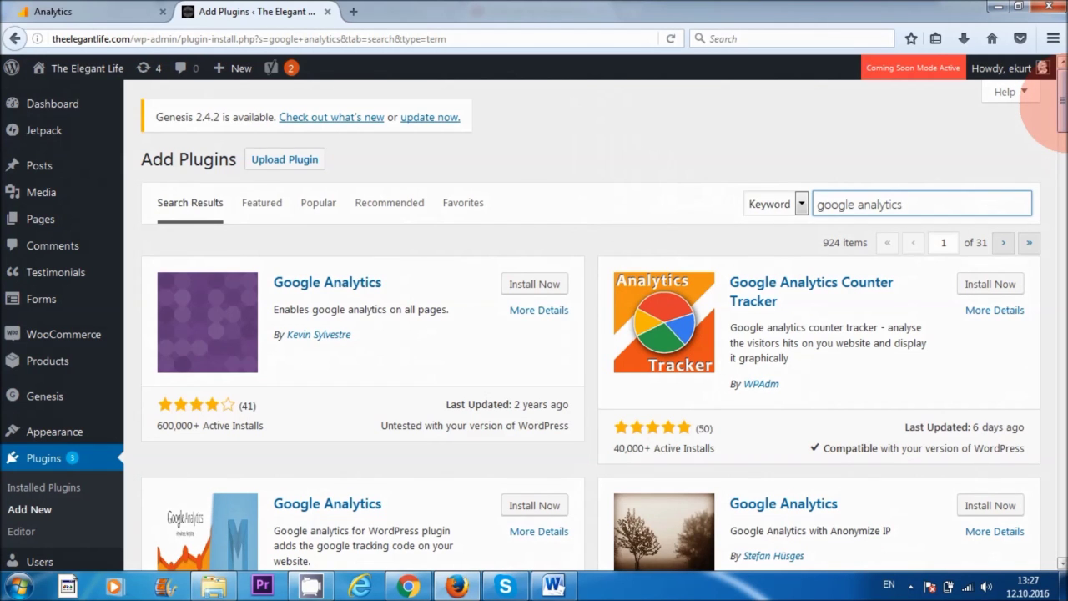
# Find the Google Analyticator plugin by SumoMe in the search results and among the installed plugins, and open its Google Analytics settings.
pyautogui.moveTo(1058, 112); pyautogui.dragTo(1060, 251)
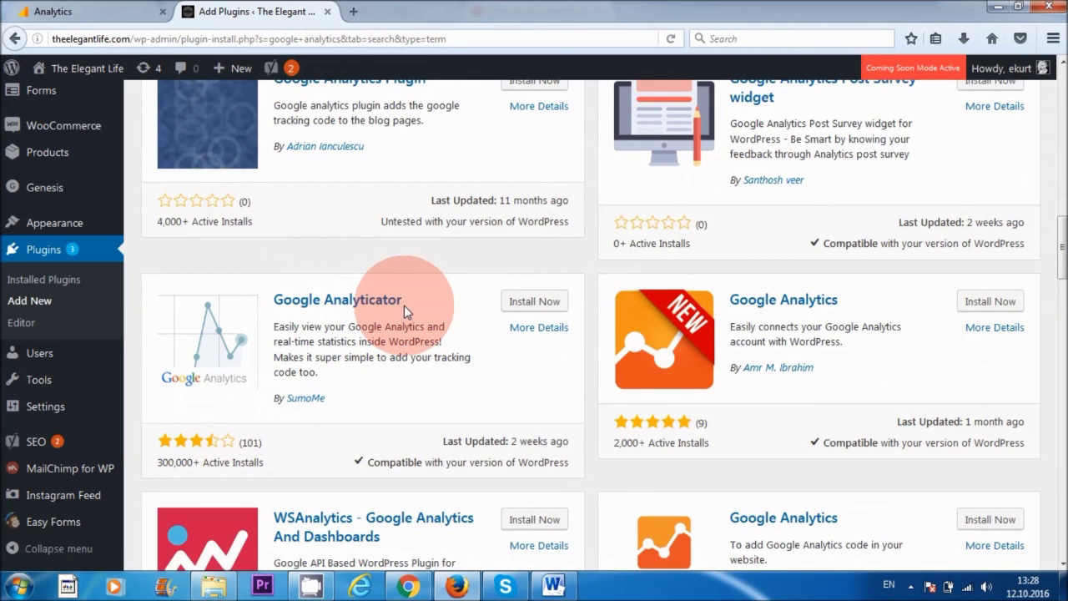
pyautogui.scroll(-1, 500, 302)
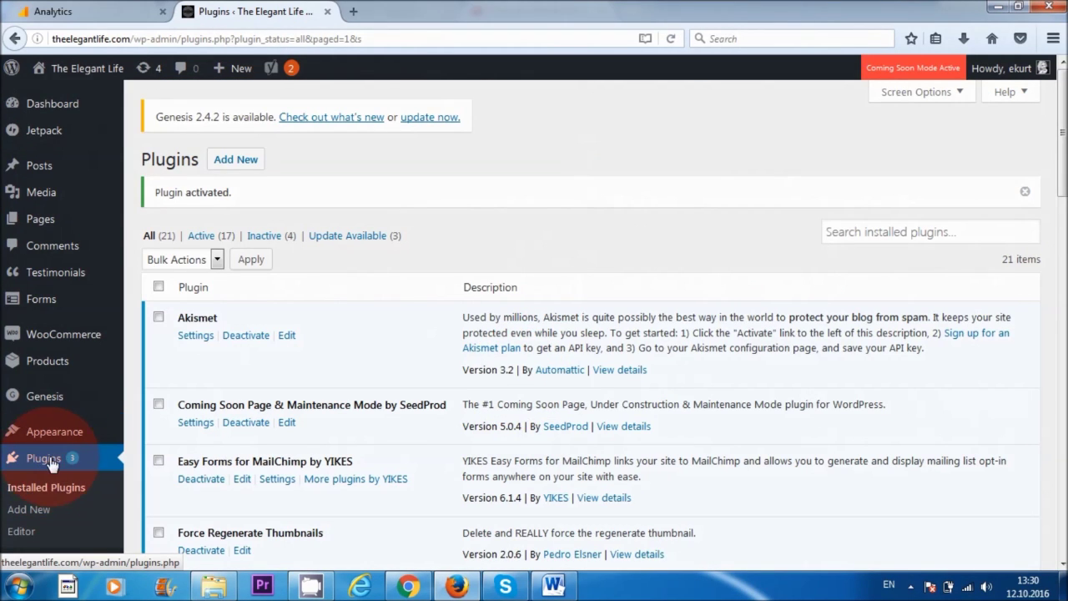
pyautogui.scroll(-4, 278, 367)
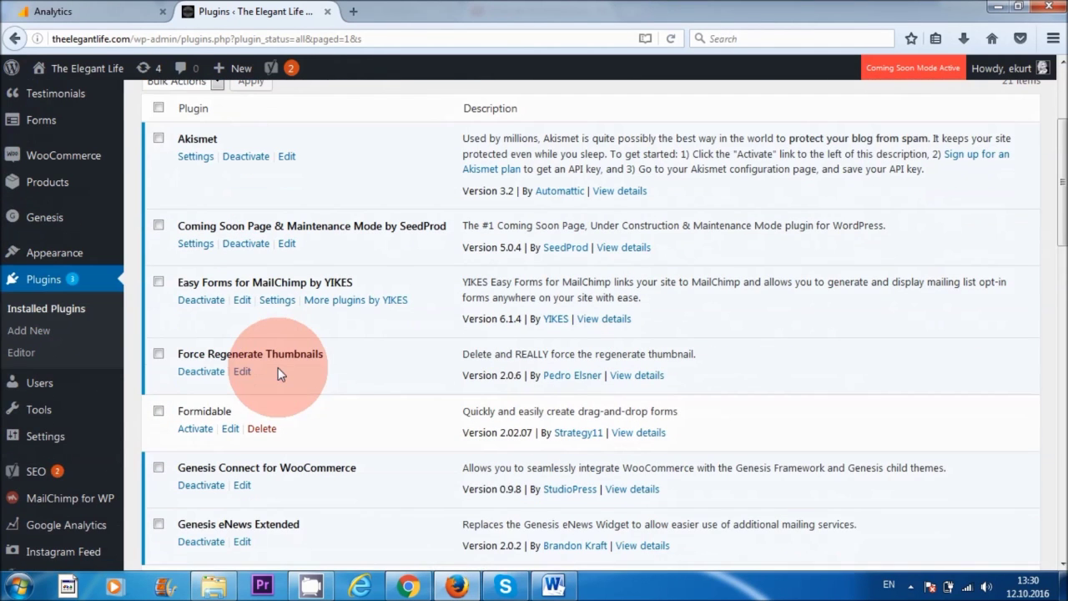
pyautogui.scroll(-6, 278, 367)
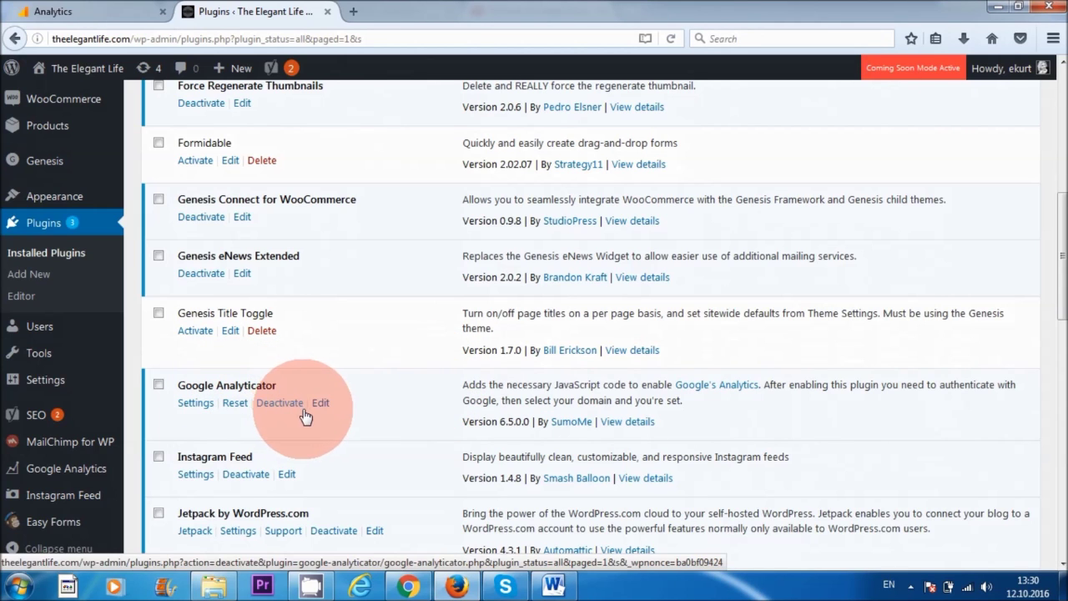
pyautogui.moveTo(59, 476)
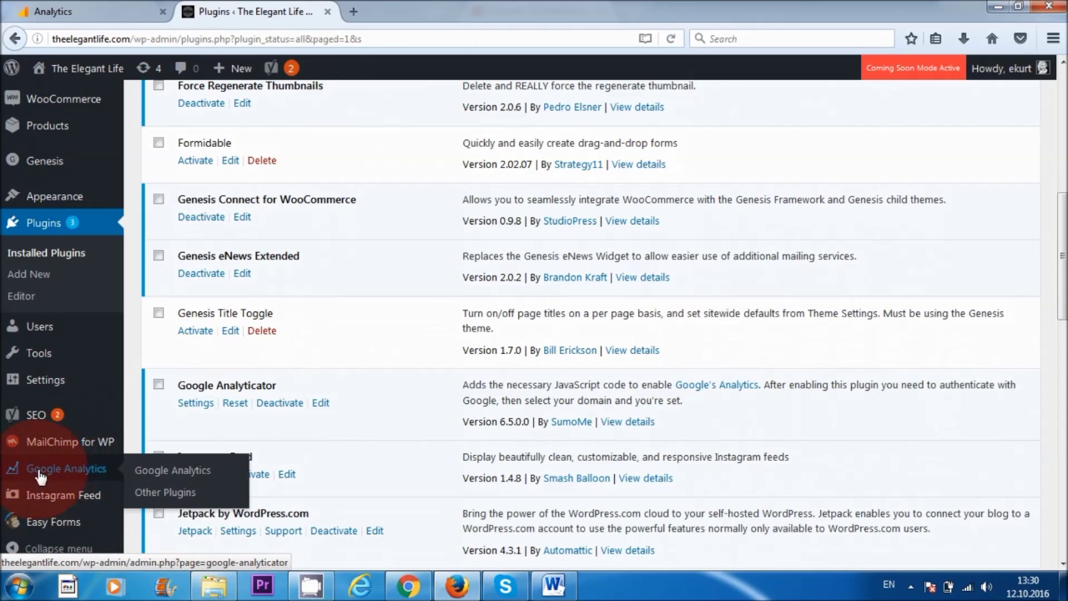
pyautogui.click(170, 472)
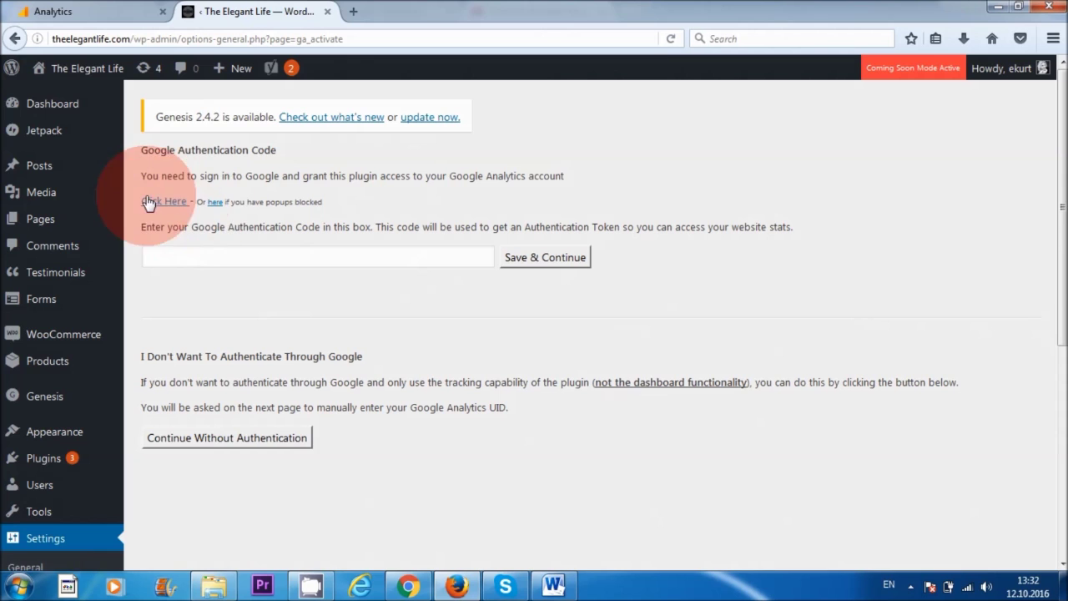
# Allow Google Analyticator to view and manage the Google Analytics data, copy the authentication code and close the permission window.
pyautogui.click(159, 205)
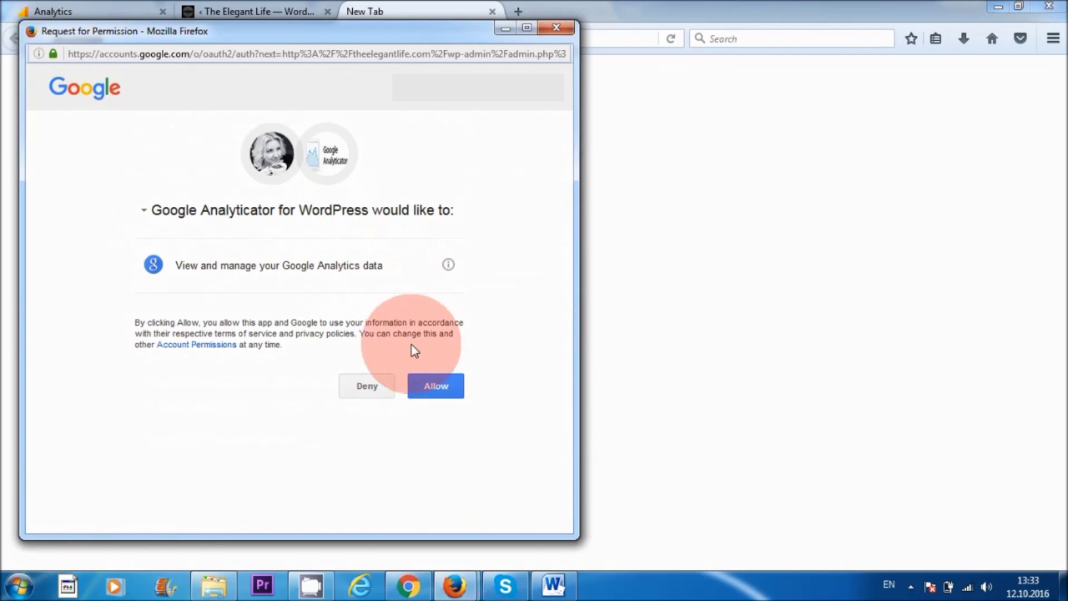
pyautogui.click(437, 388)
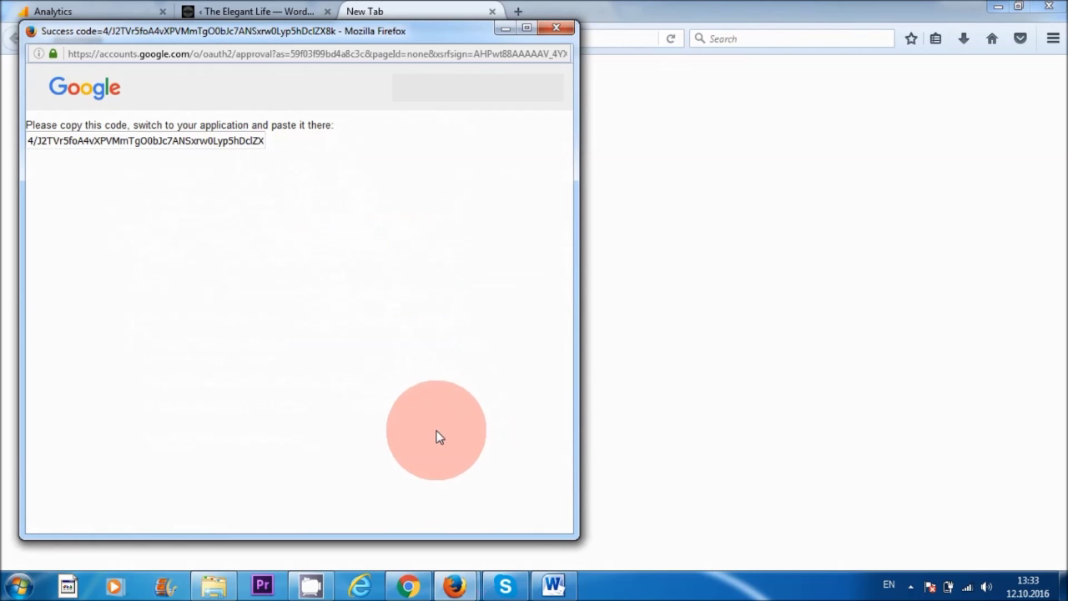
pyautogui.click(171, 146)
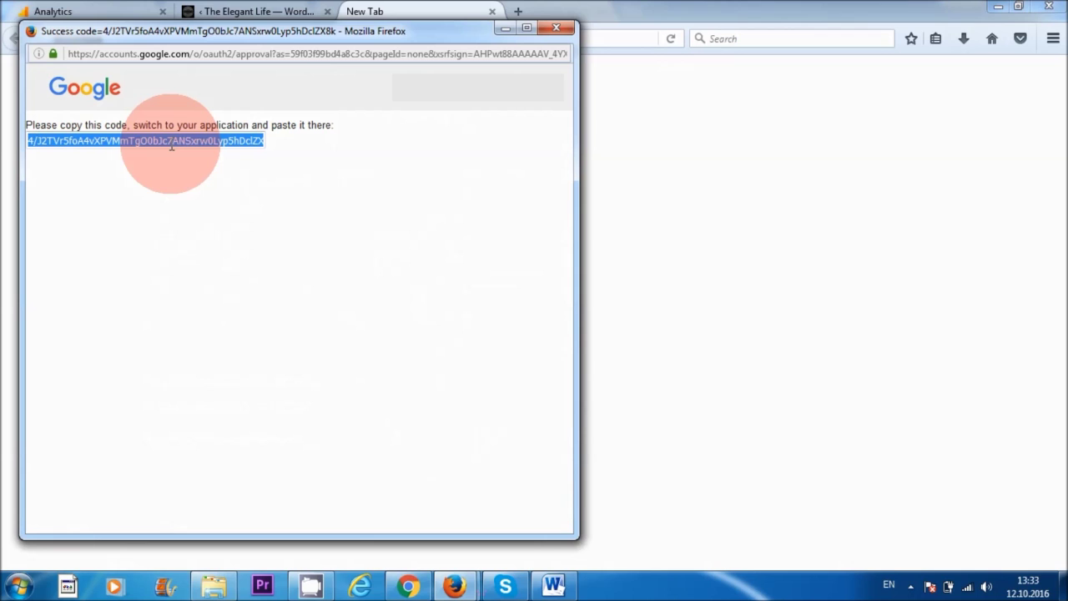
pyautogui.rightClick(174, 142)
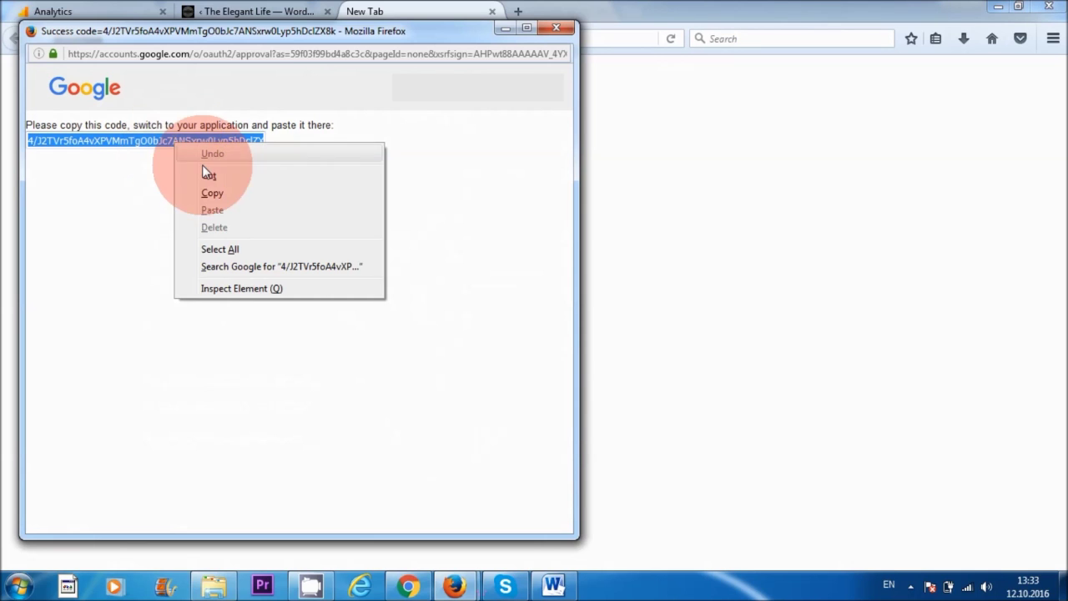
pyautogui.click(209, 191)
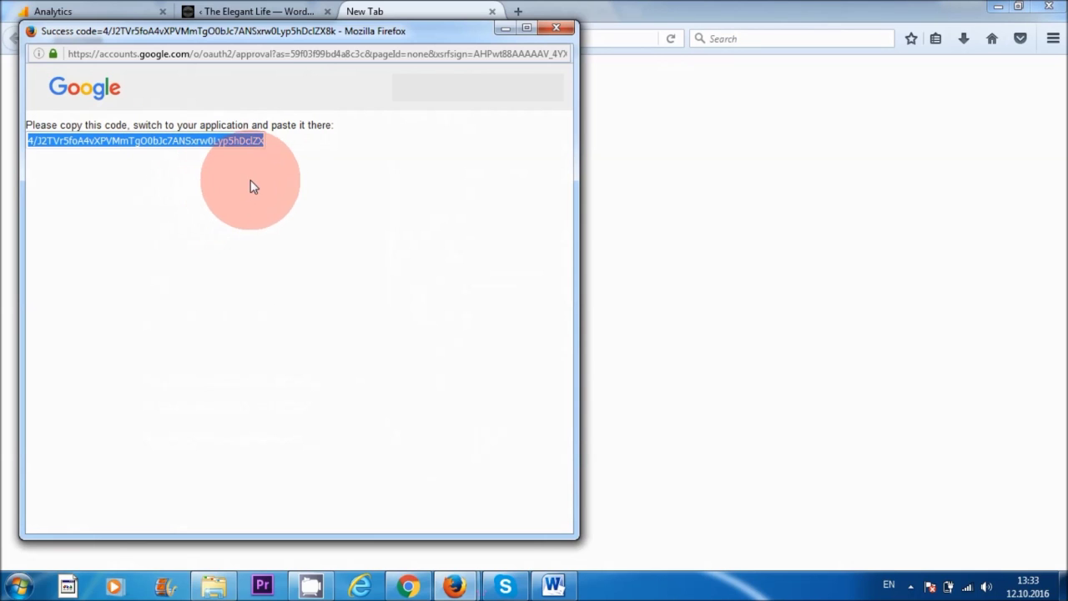
pyautogui.click(552, 30)
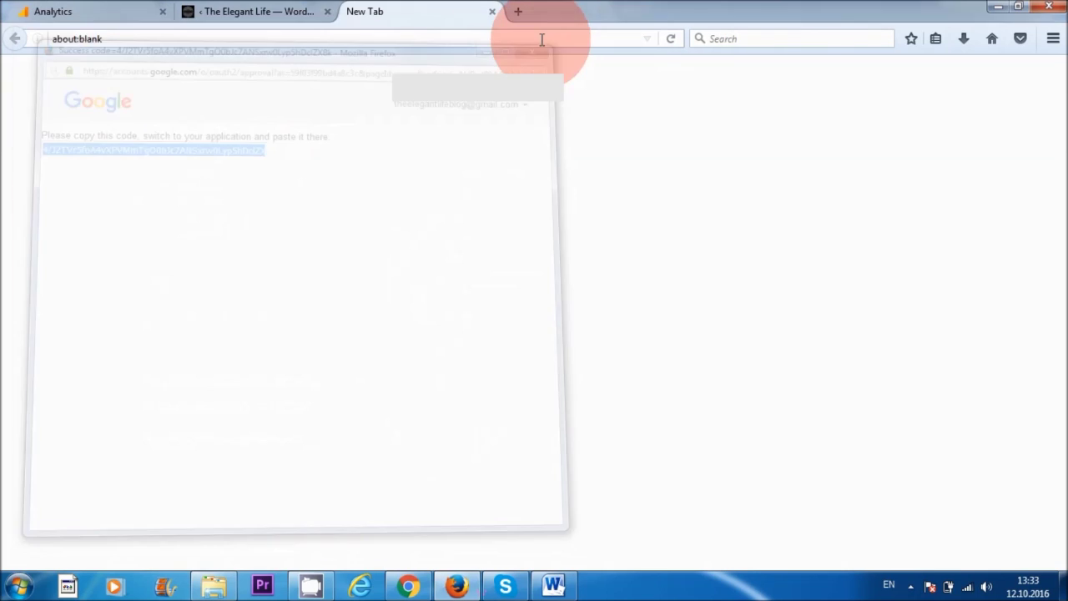
# Paste the Google authentication code into the plugin's authentication field and save it to continue.
pyautogui.click(246, 258)
pyautogui.rightClick(246, 259)
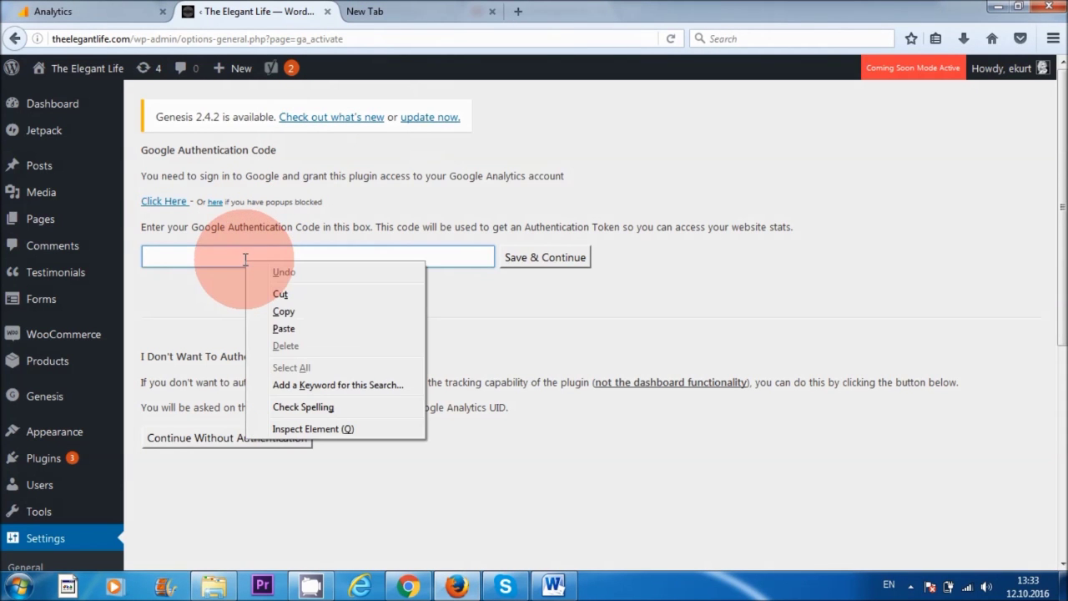
pyautogui.click(283, 329)
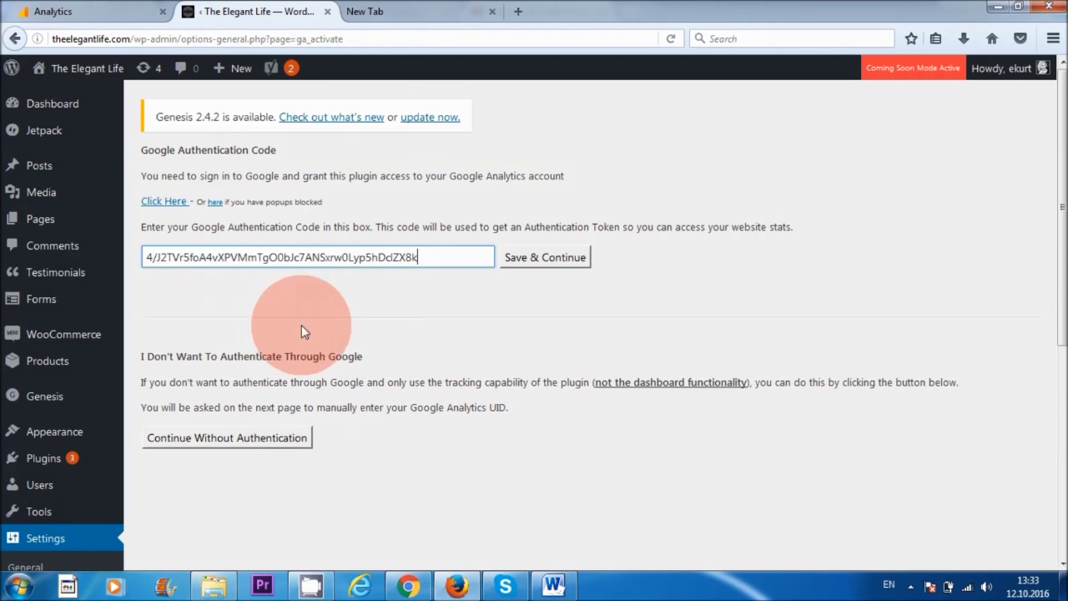
pyautogui.click(544, 260)
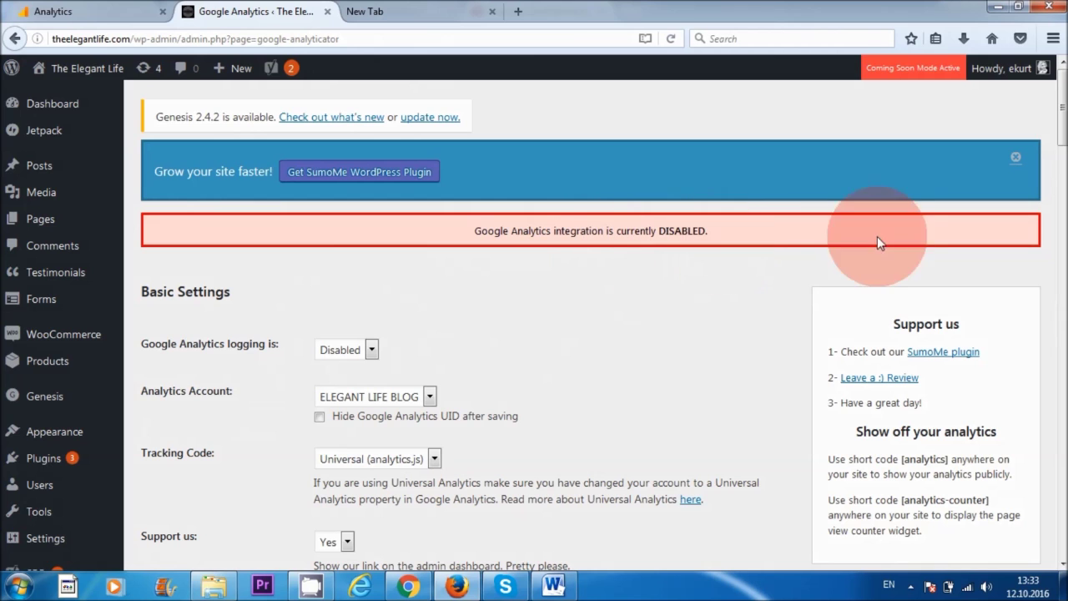
# Enable Google Analytics logging, choose ELEGANT LIFE BLOG as the analytics account and save the plugin's basic settings.
pyautogui.scroll(-2, 584, 292)
pyautogui.click(371, 261)
pyautogui.click(338, 280)
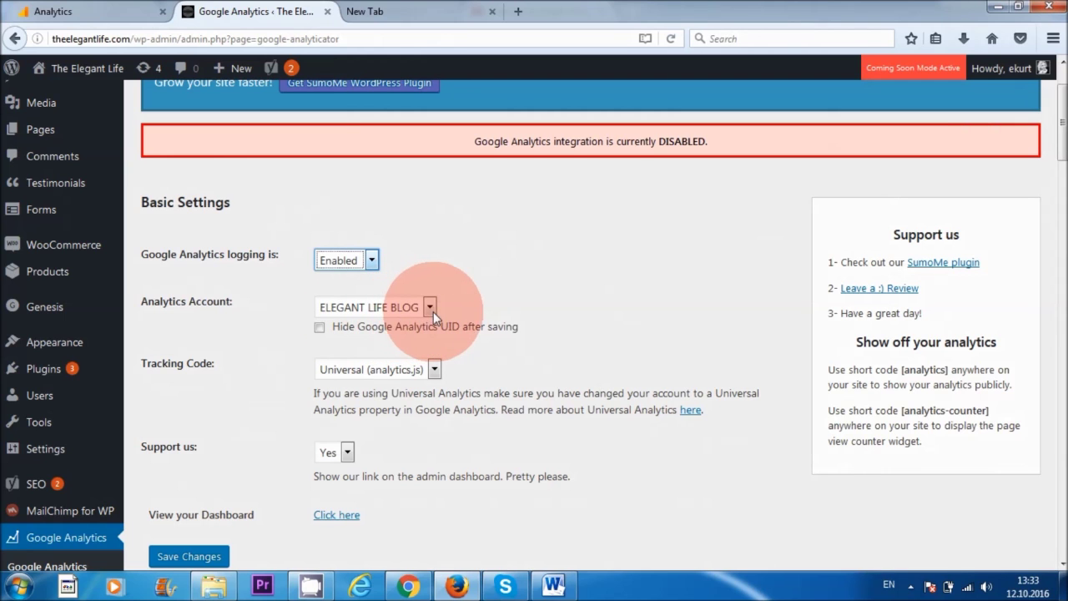
pyautogui.click(430, 308)
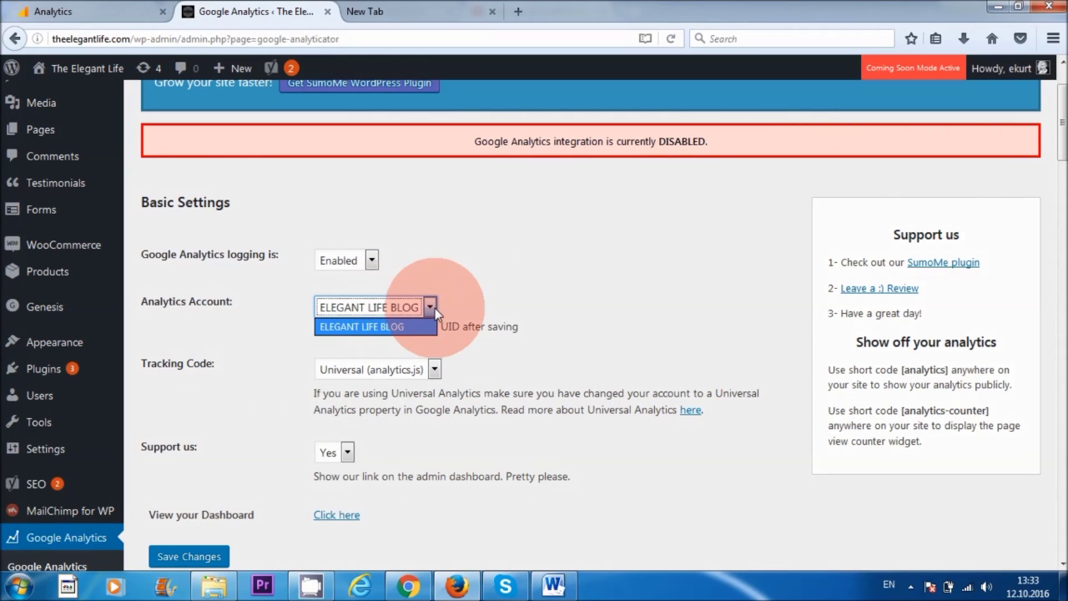
pyautogui.click(433, 325)
pyautogui.scroll(-4, 534, 379)
pyautogui.scroll(5, 536, 373)
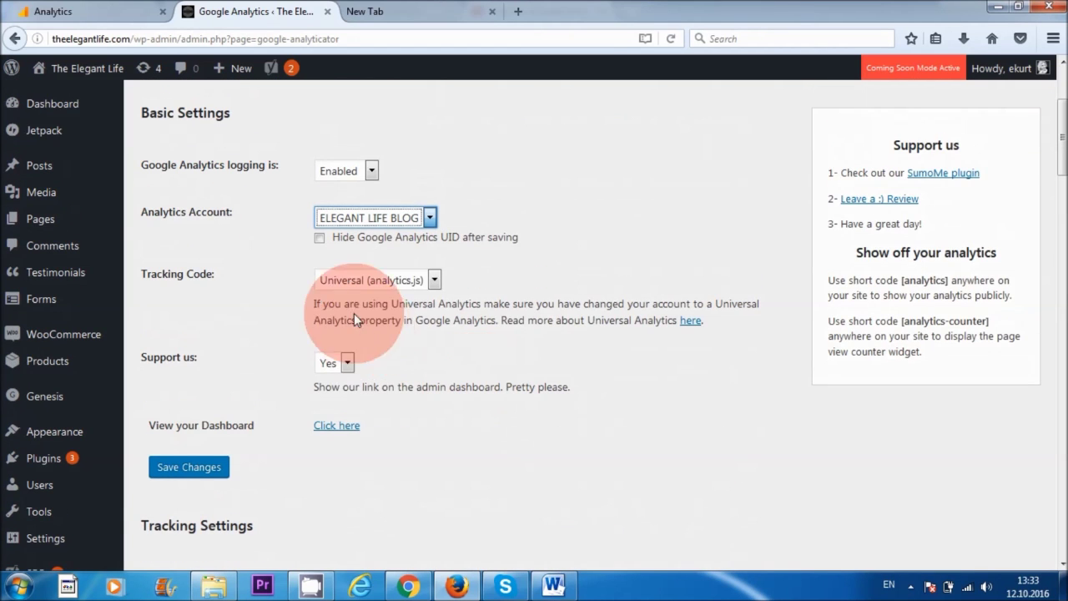
pyautogui.click(158, 467)
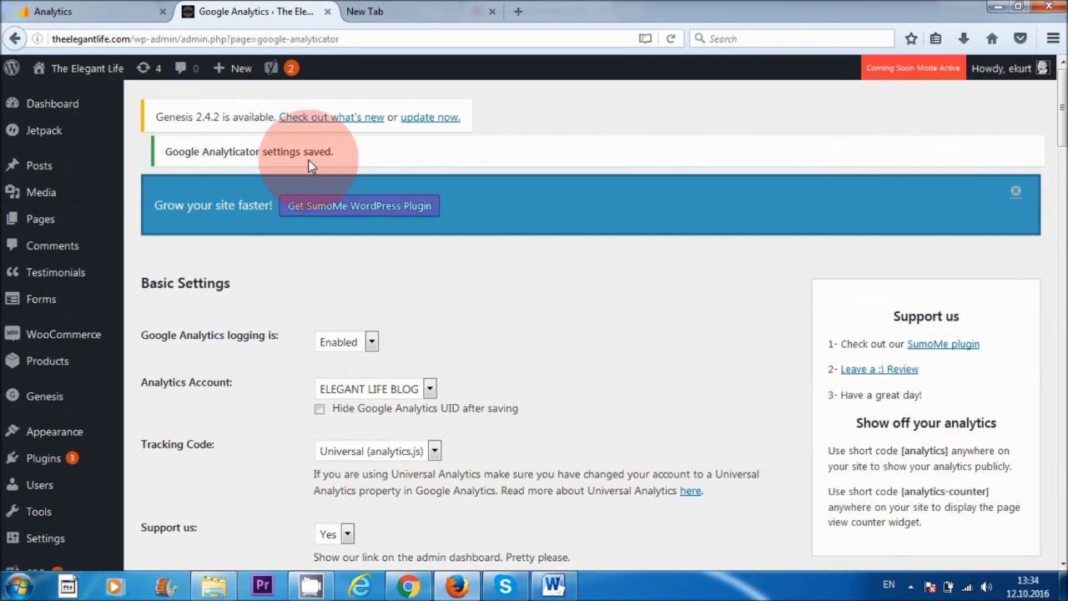
# Look through the plugin's tracking and link tracking settings.
pyautogui.scroll(-12, 584, 301)
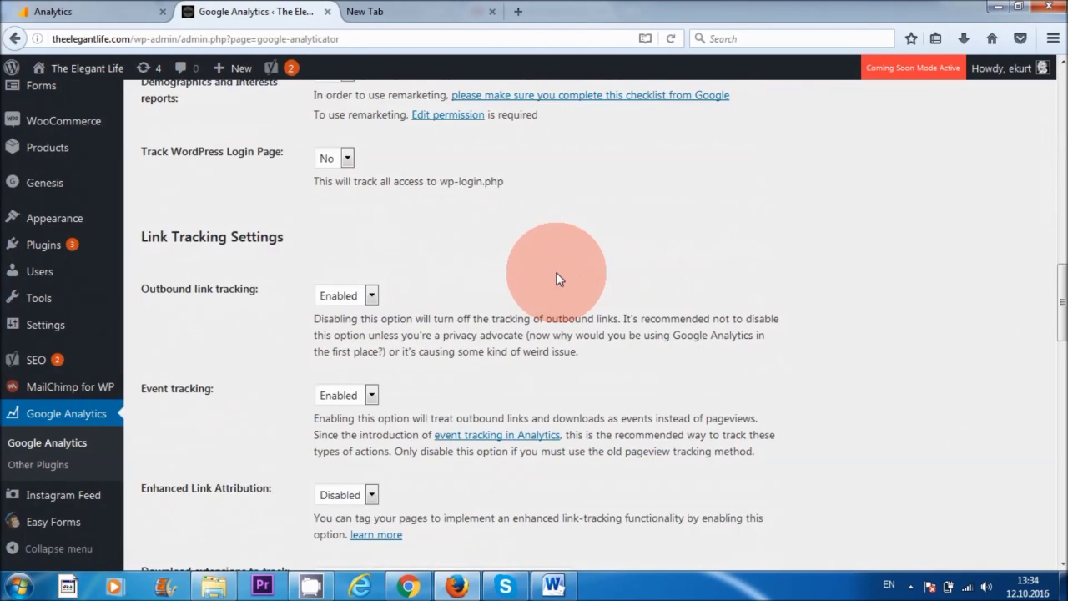
pyautogui.scroll(5, 556, 272)
pyautogui.scroll(9, 556, 272)
pyautogui.scroll(-11, 555, 272)
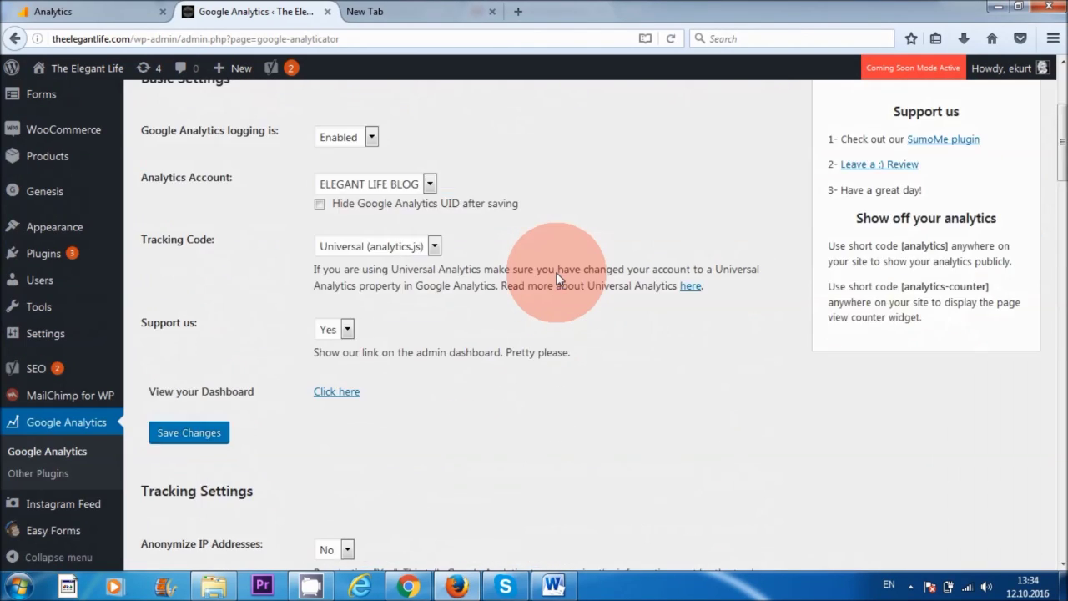
pyautogui.scroll(-15, 556, 272)
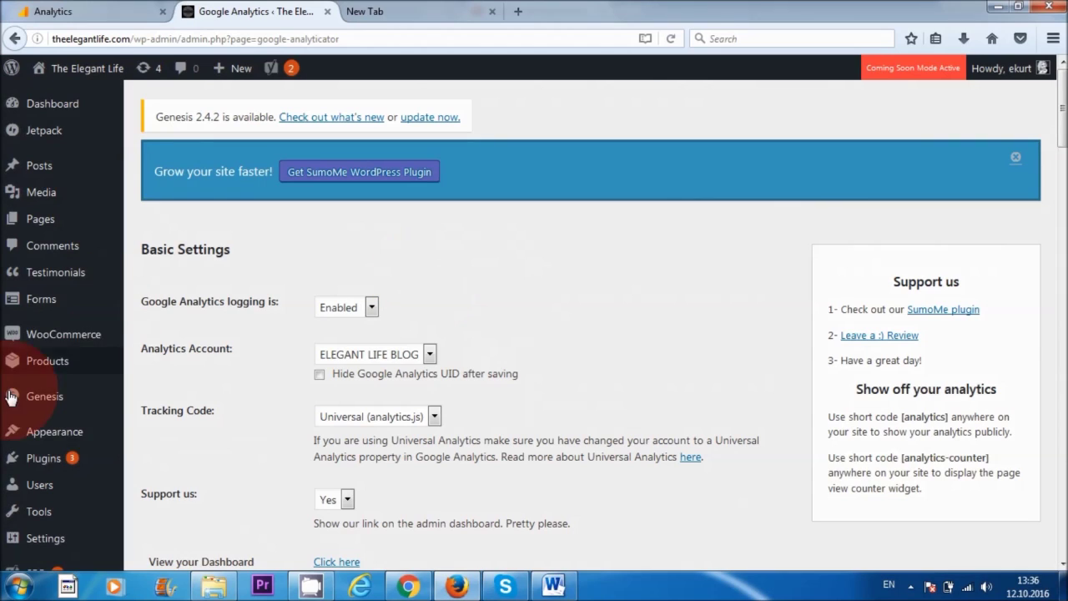
# View the Google Analytics Summary on The Elegant Life's dashboard and on Naturalvita's, checking the available time periods, and return to The Elegant Life.
pyautogui.click(66, 112)
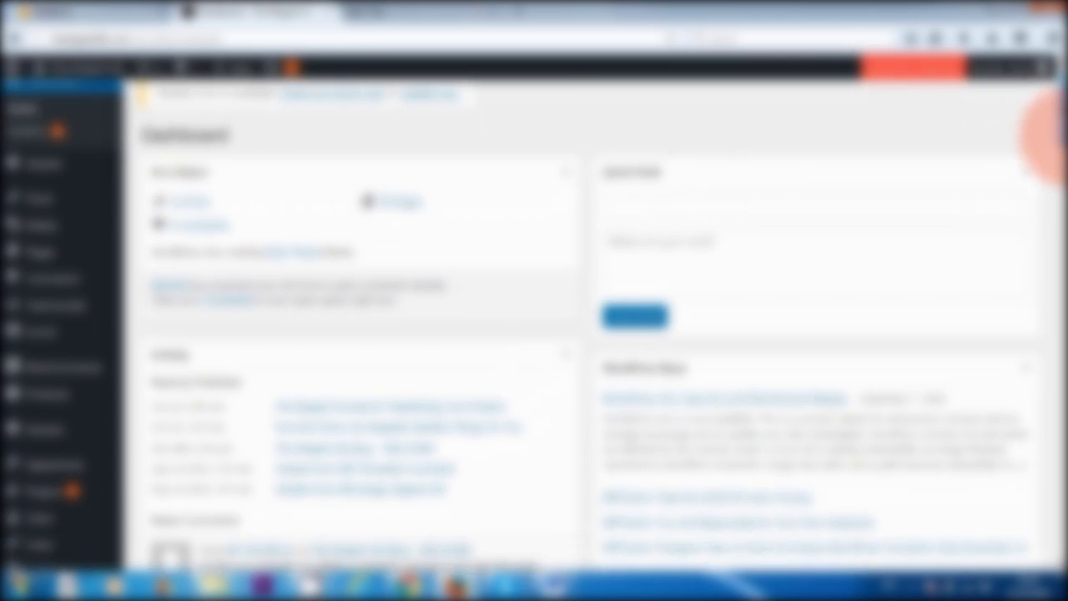
pyautogui.moveTo(1053, 143); pyautogui.dragTo(1048, 267)
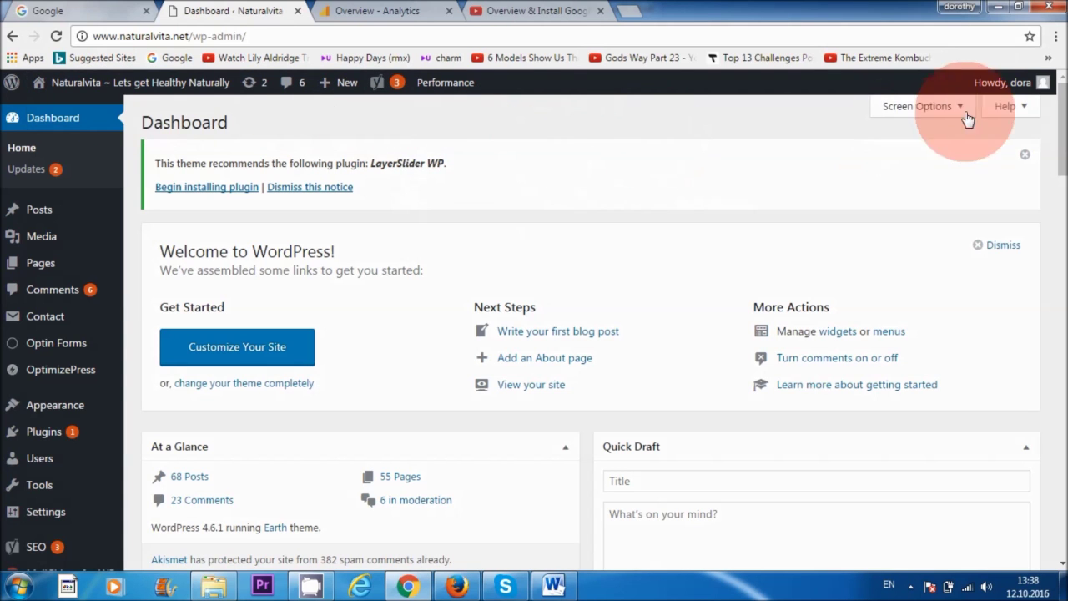
pyautogui.moveTo(1061, 143); pyautogui.dragTo(1062, 342)
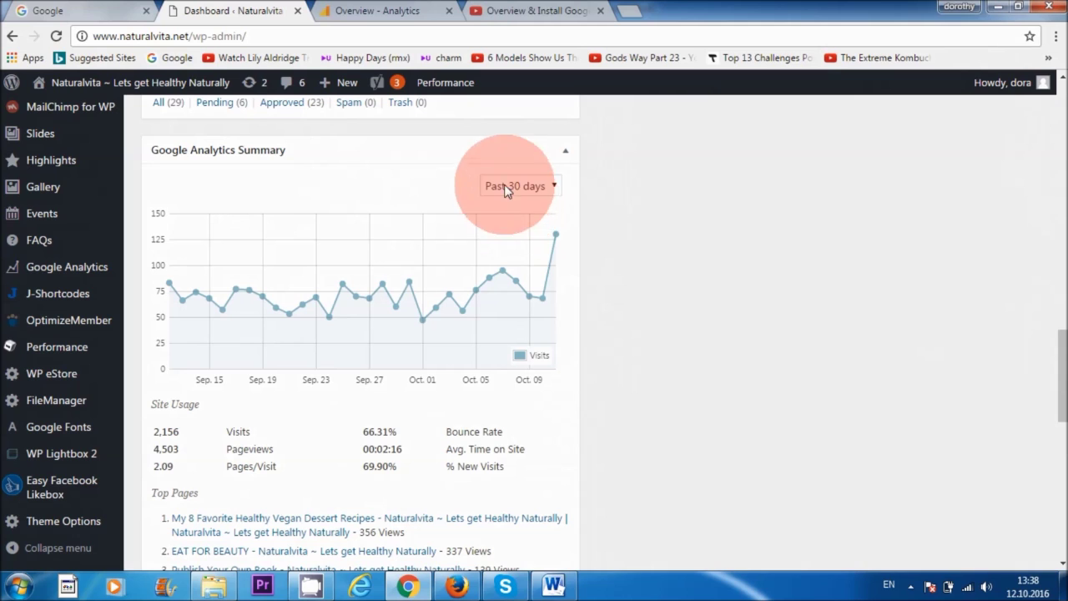
pyautogui.click(557, 184)
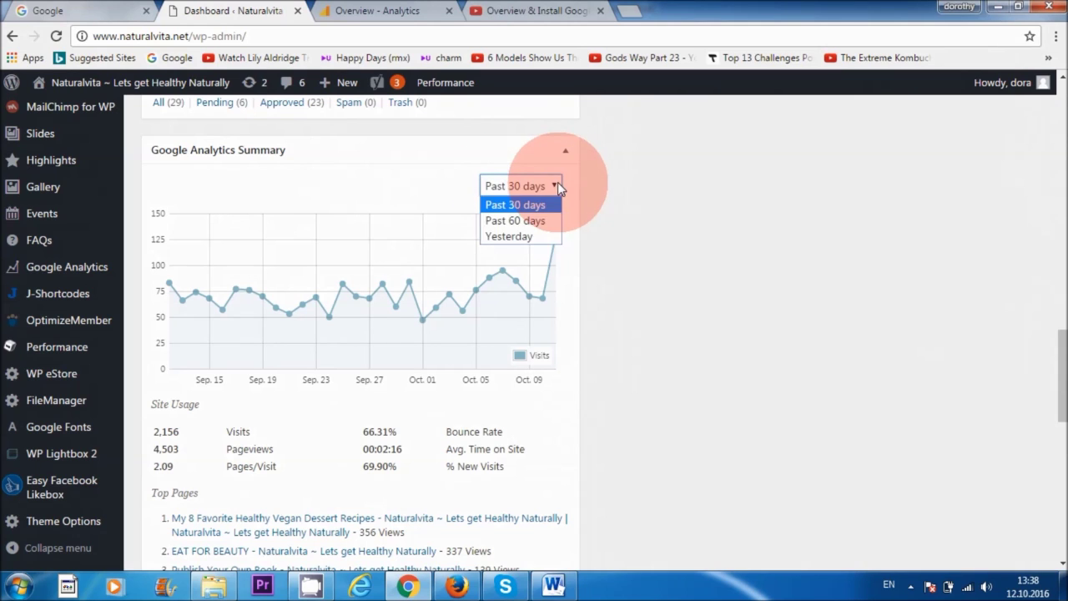
pyautogui.click(524, 236)
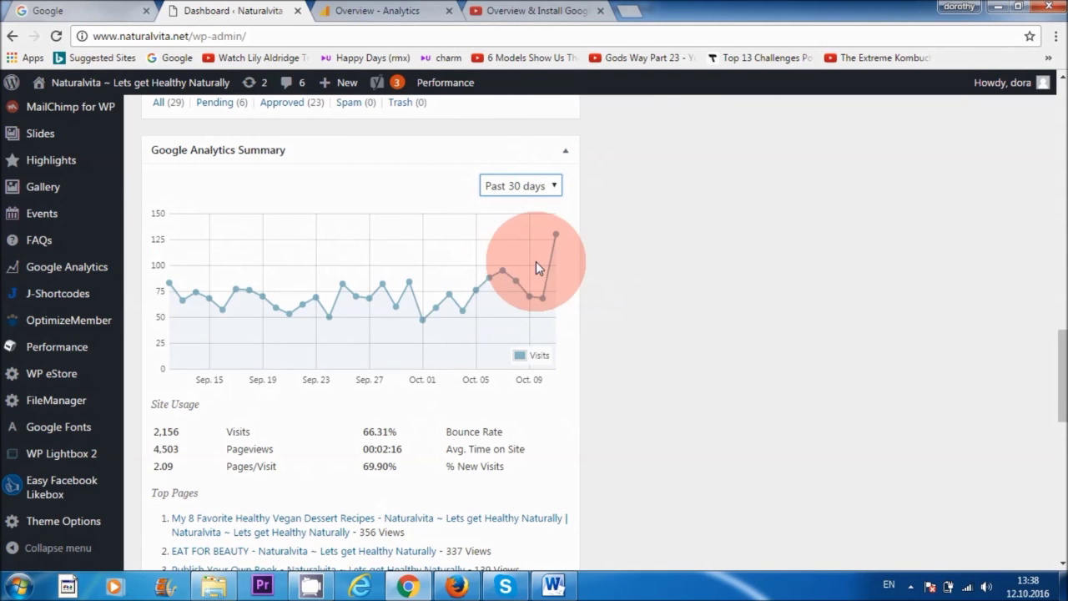
pyautogui.click(459, 586)
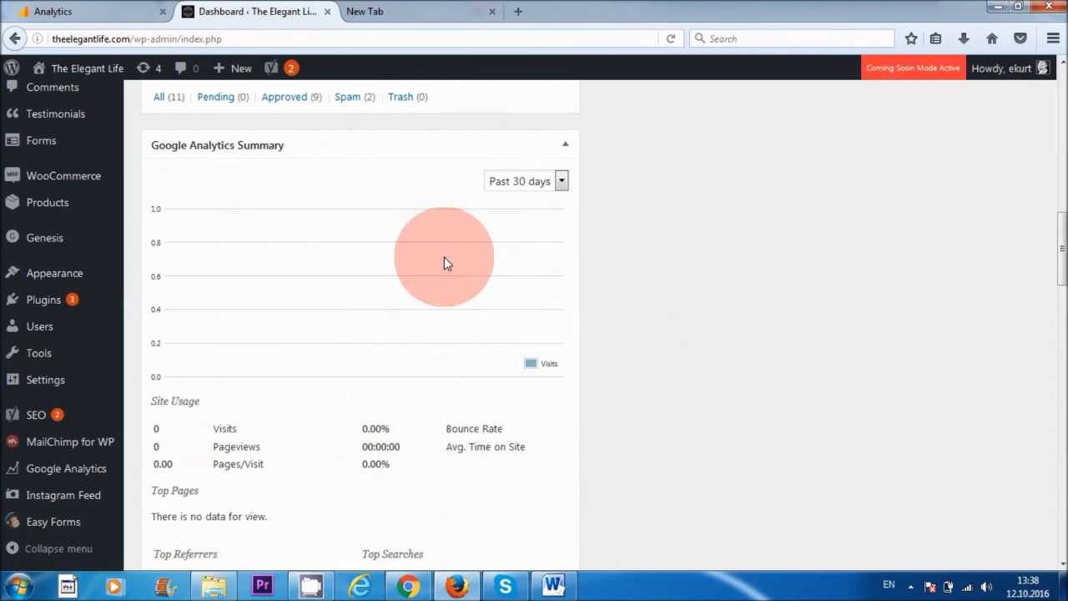
# Switch to Google Analytics, examine the sessions in ELEGANT LIFE BLOG's Audience Overview and open the account administration.
pyautogui.click(99, 12)
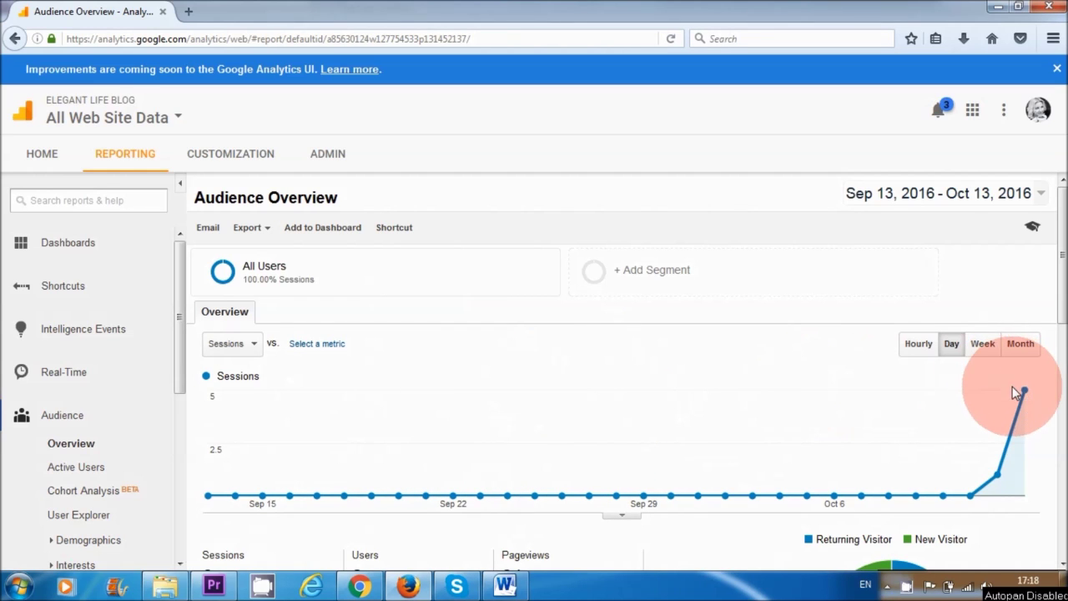
pyautogui.moveTo(1025, 411)
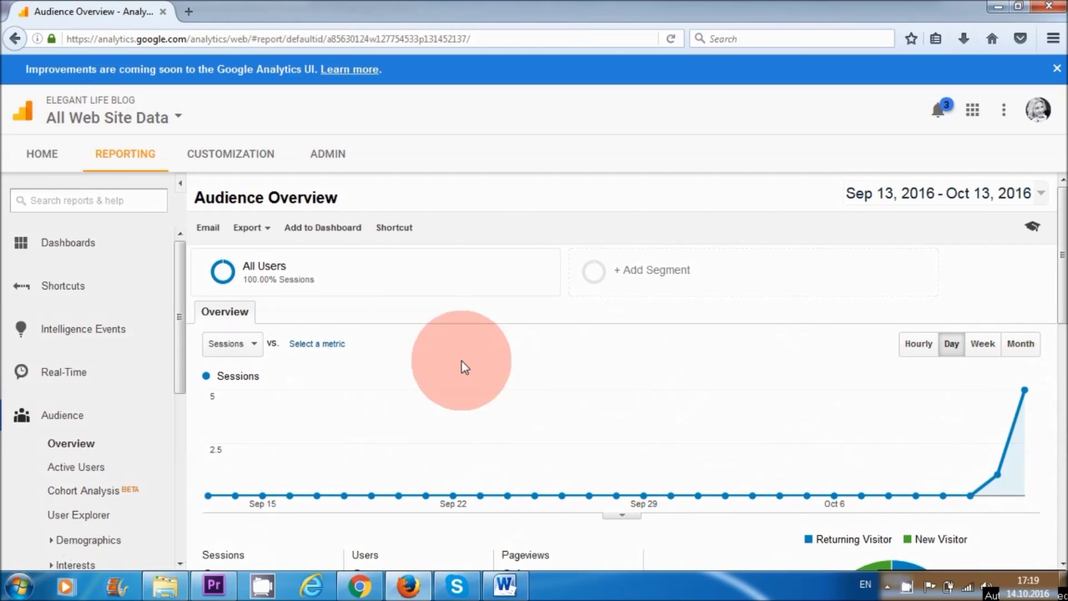
pyautogui.click(352, 160)
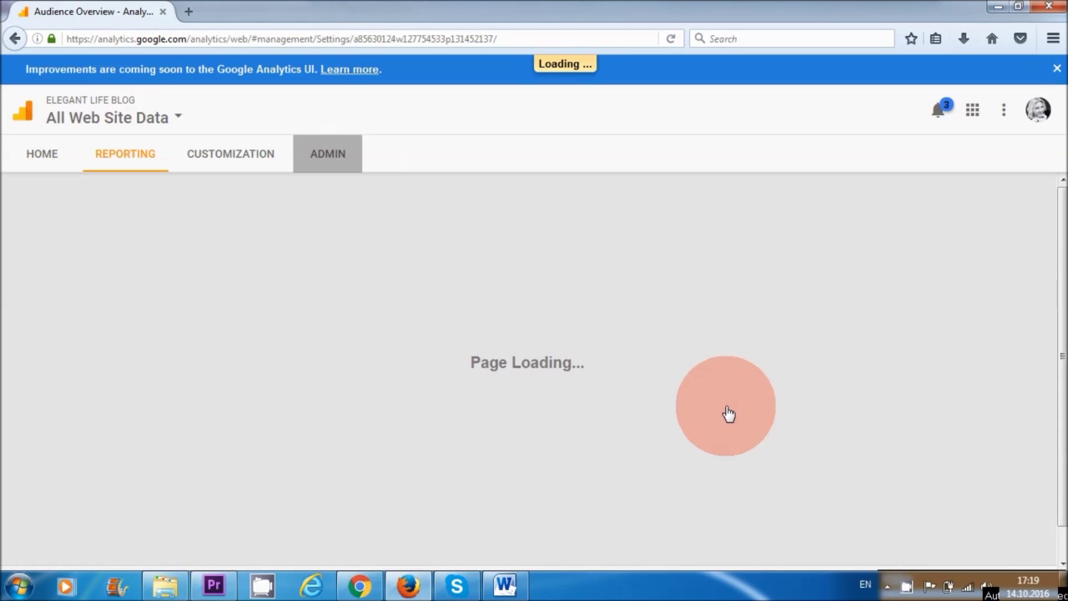